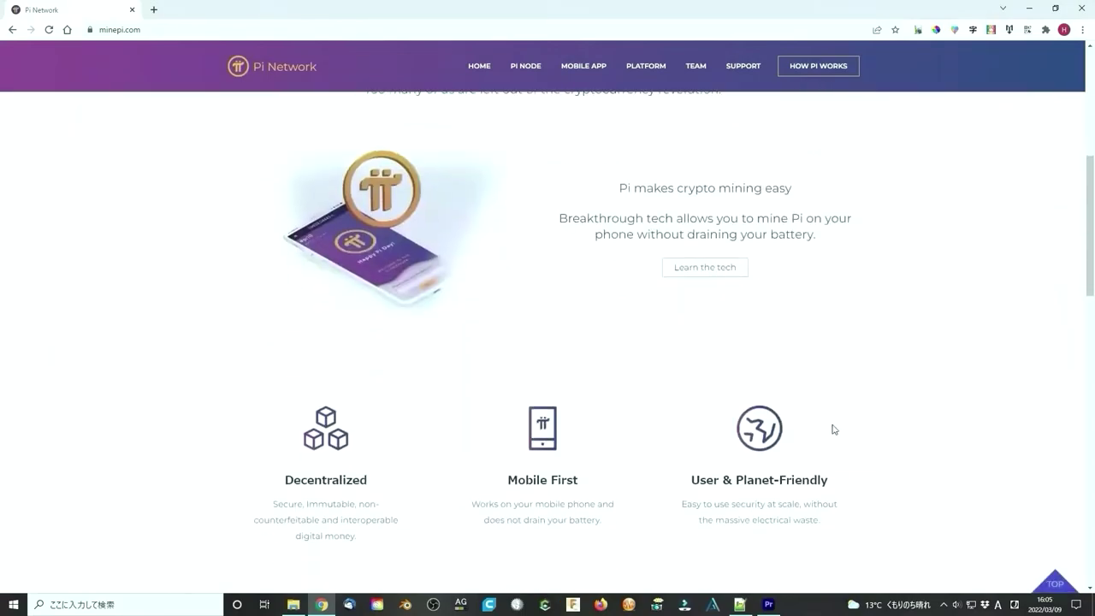
scroll(834, 429, down, 5)
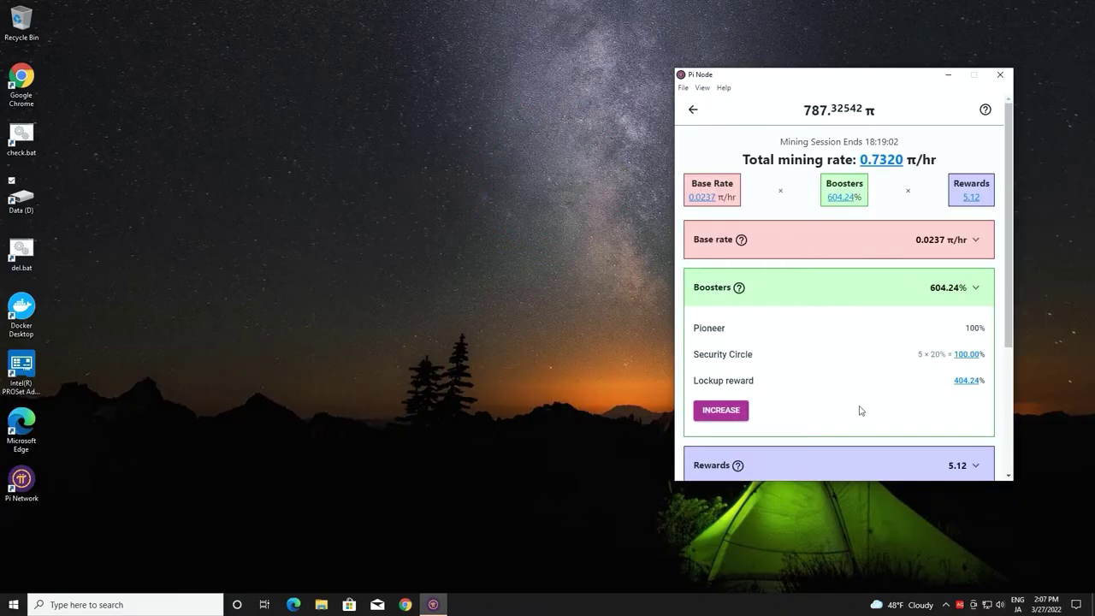
- Scroll the Pi mining page down to the Rewards breakdown showing the 2.55 Node Bonus
scroll(858, 410, down, 5)
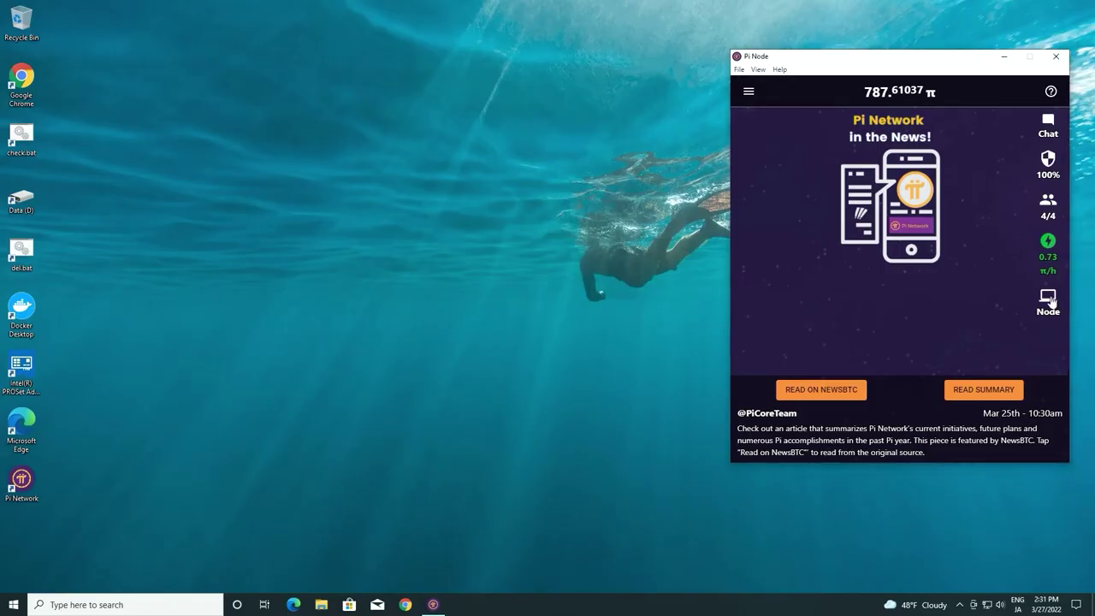
- Show the Node tech setup's Open router ports check, with its port status table listing open ports
click(906, 292)
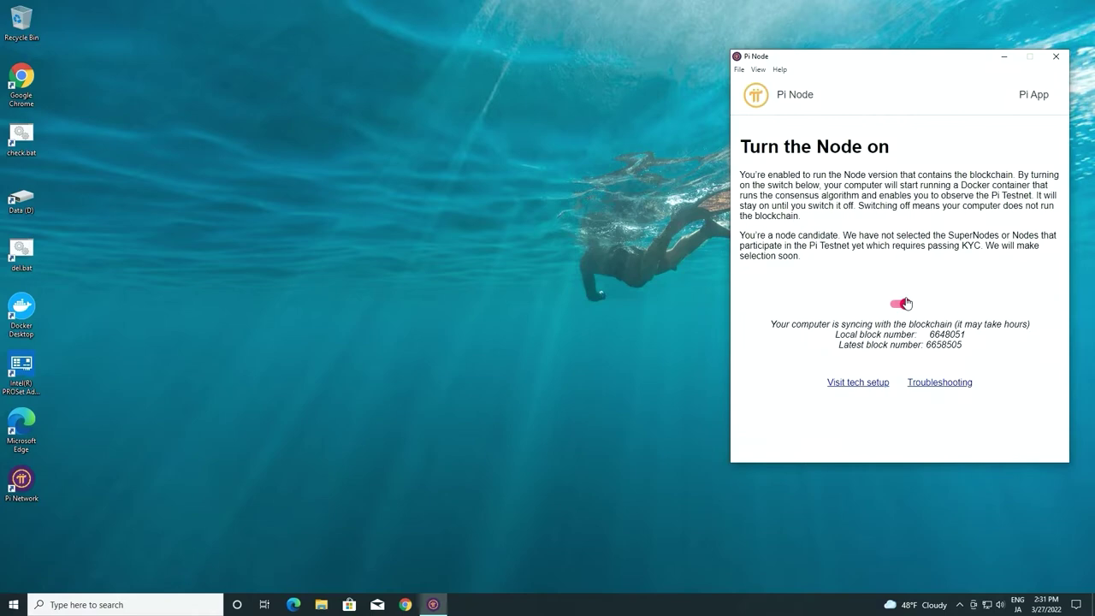
click(856, 387)
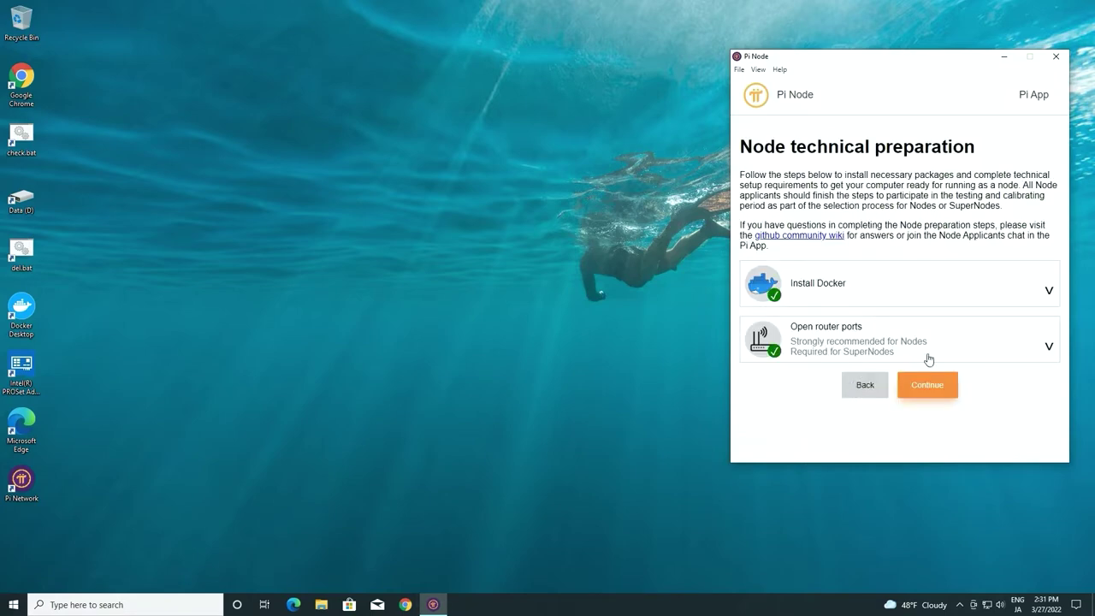
click(1039, 356)
scroll(970, 354, down, 2)
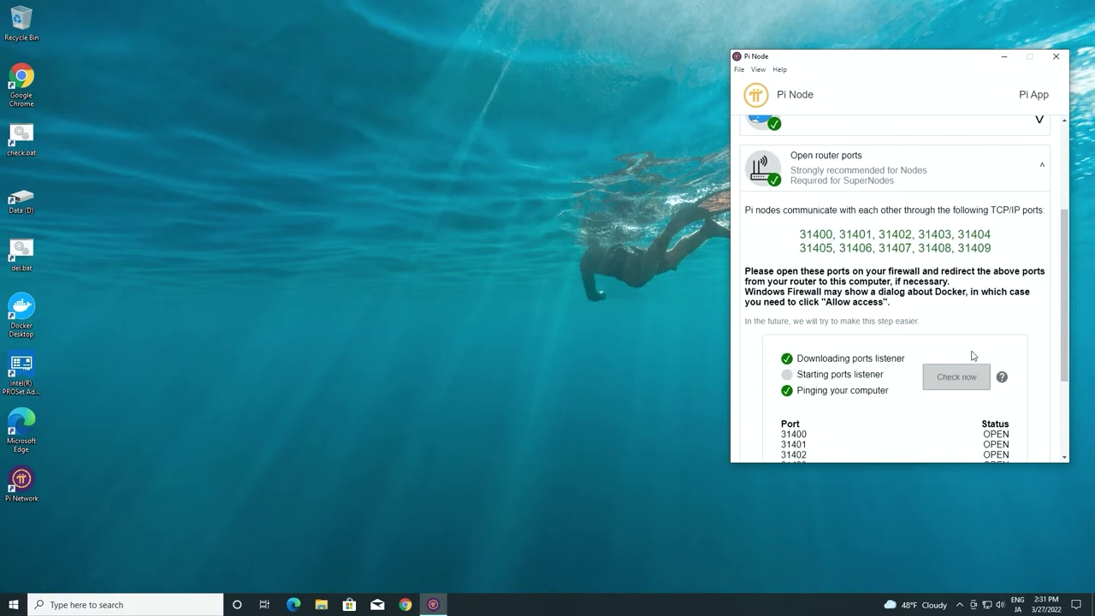
scroll(912, 394, down, 1)
scroll(909, 394, down, 2)
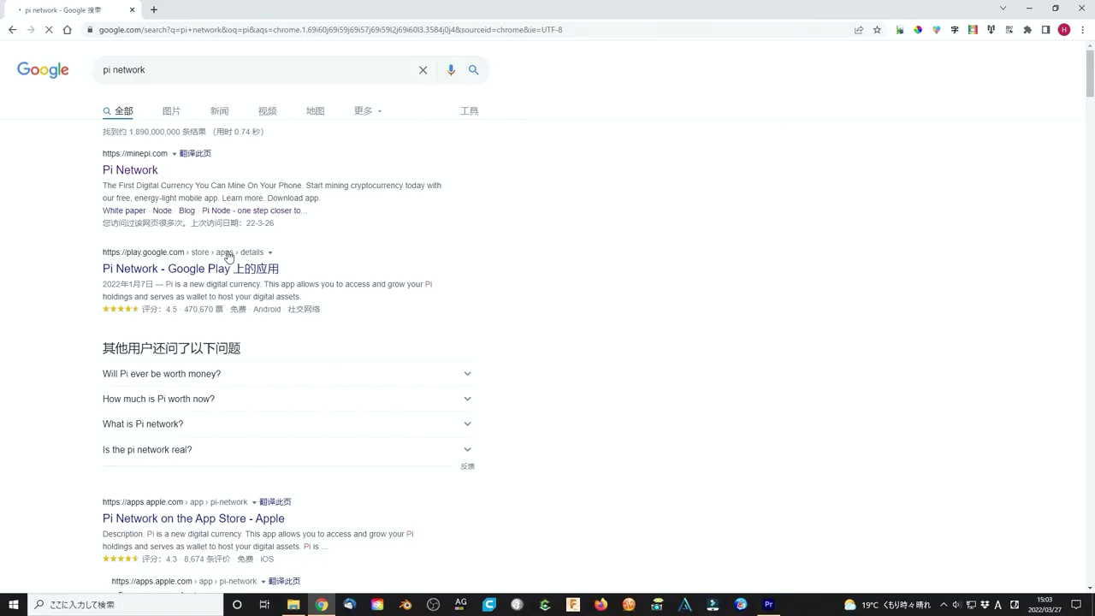
- Go from the Pi Network search result via the PI NODE page to minepi.com/blockexplorer
click(137, 175)
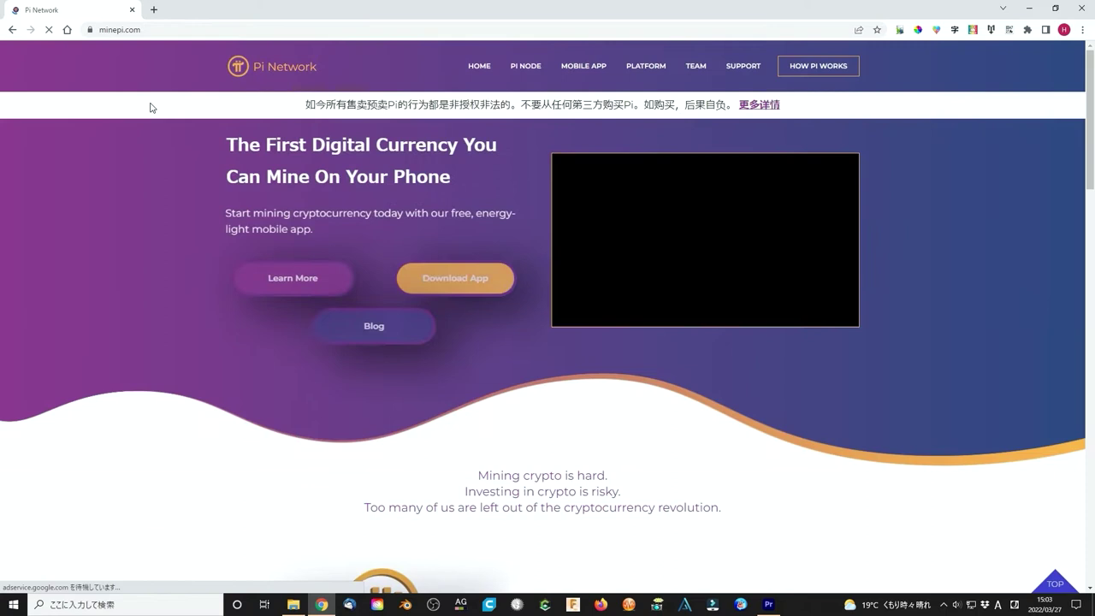
click(527, 68)
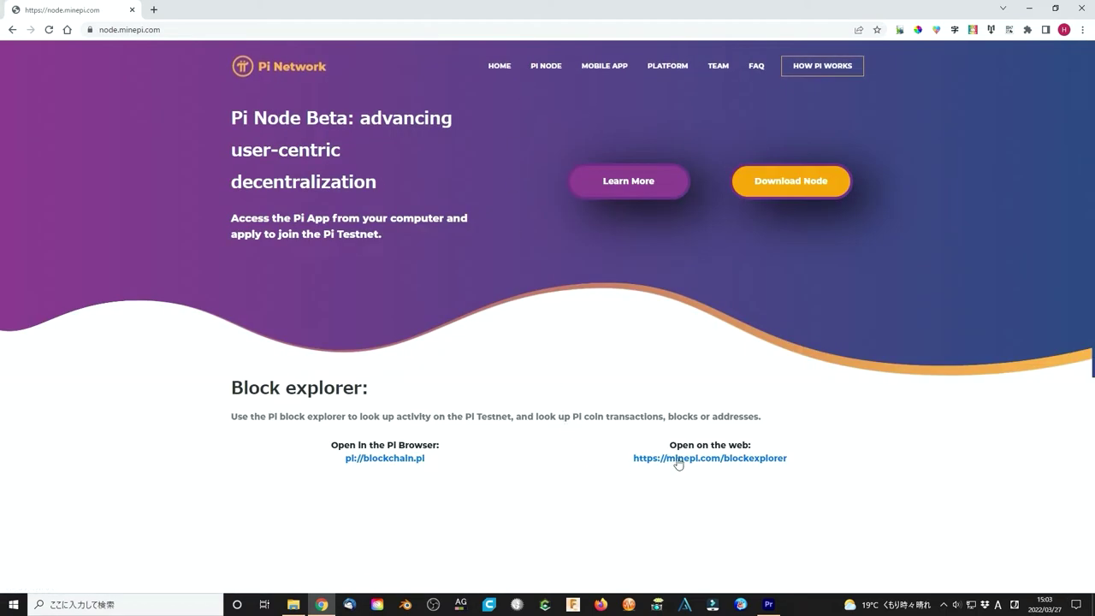
click(686, 459)
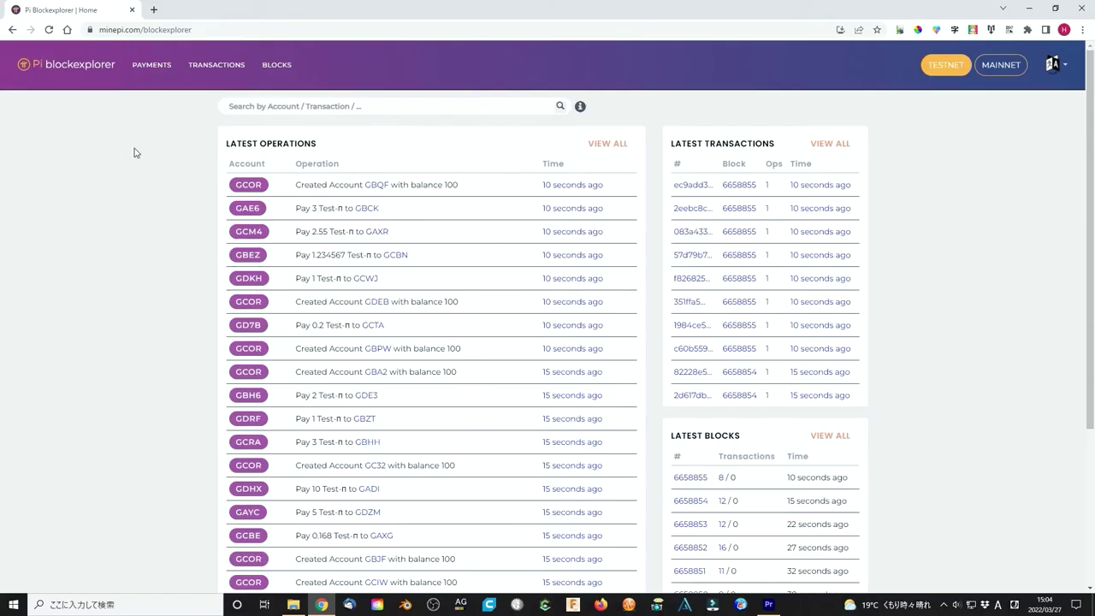
- Open the Payments list and scroll to its bottom to fetch recent payment records
click(150, 66)
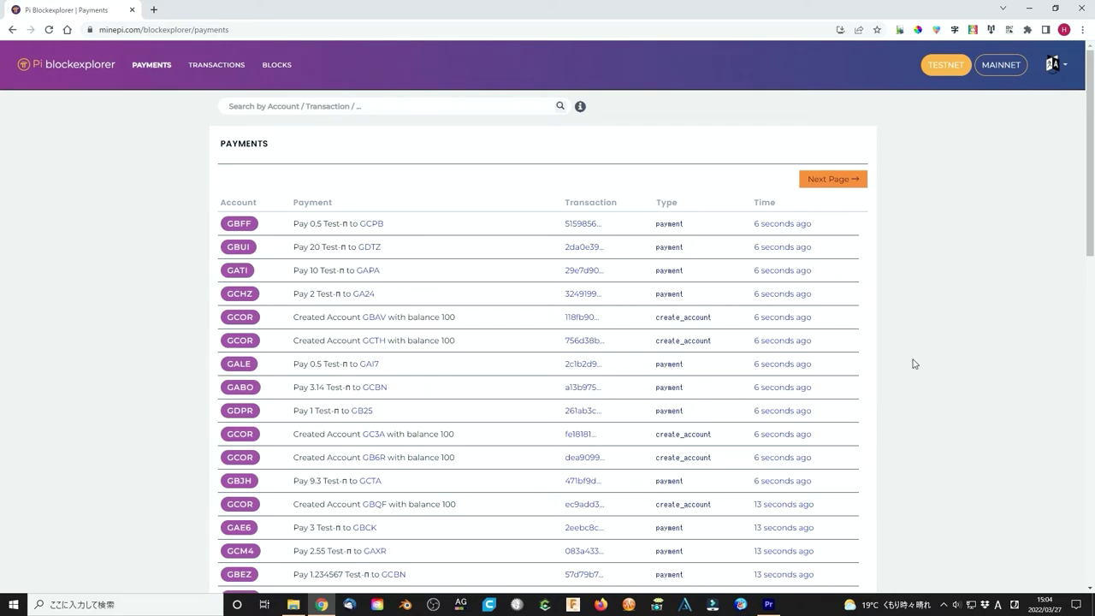
scroll(980, 396, down, 5)
scroll(980, 397, down, 5)
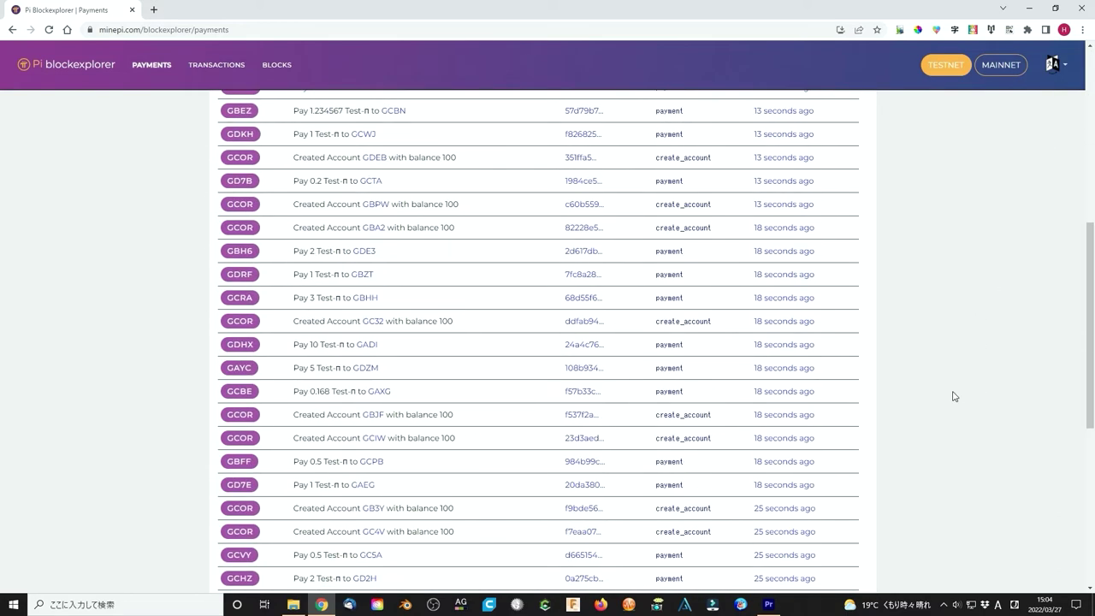
scroll(980, 397, down, 5)
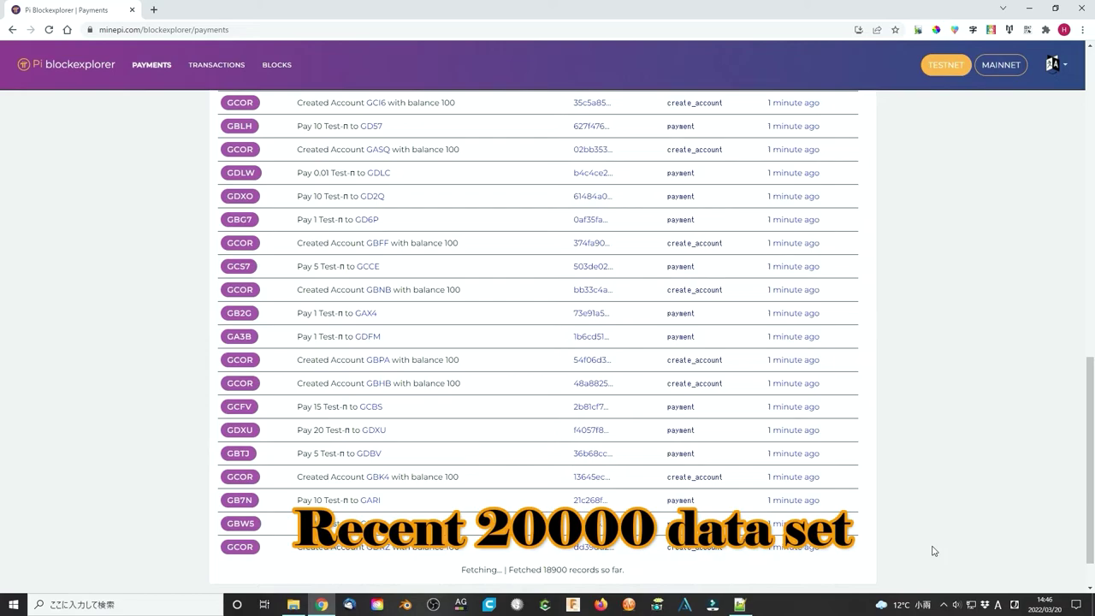
- Export payments to CSV and locate the 1.23456 payment in Excel, checking its sender address
click(993, 73)
click(425, 128)
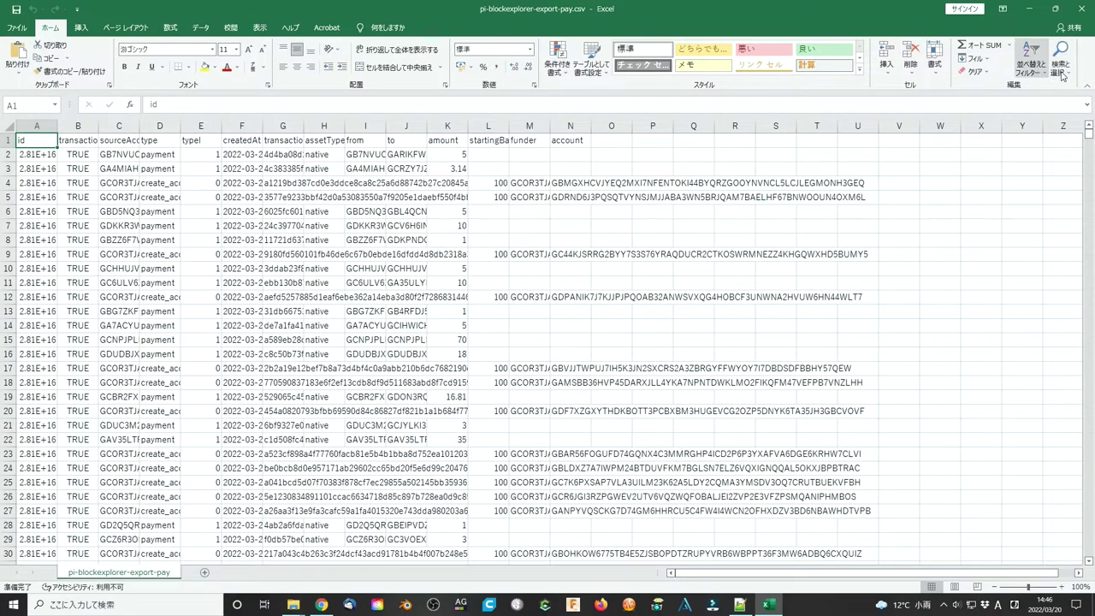
click(1062, 73)
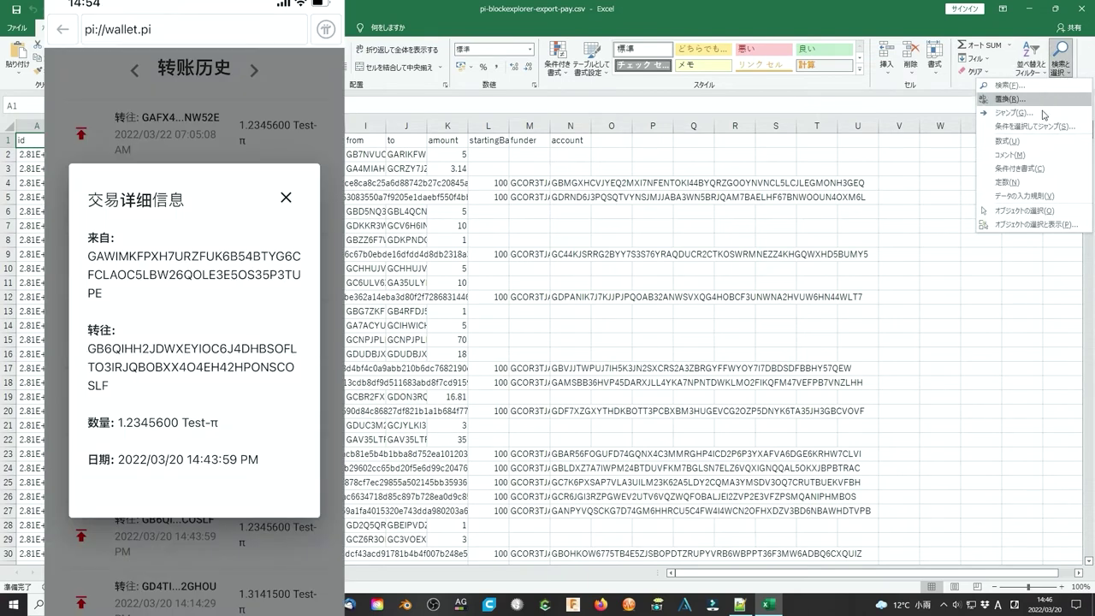
click(1013, 85)
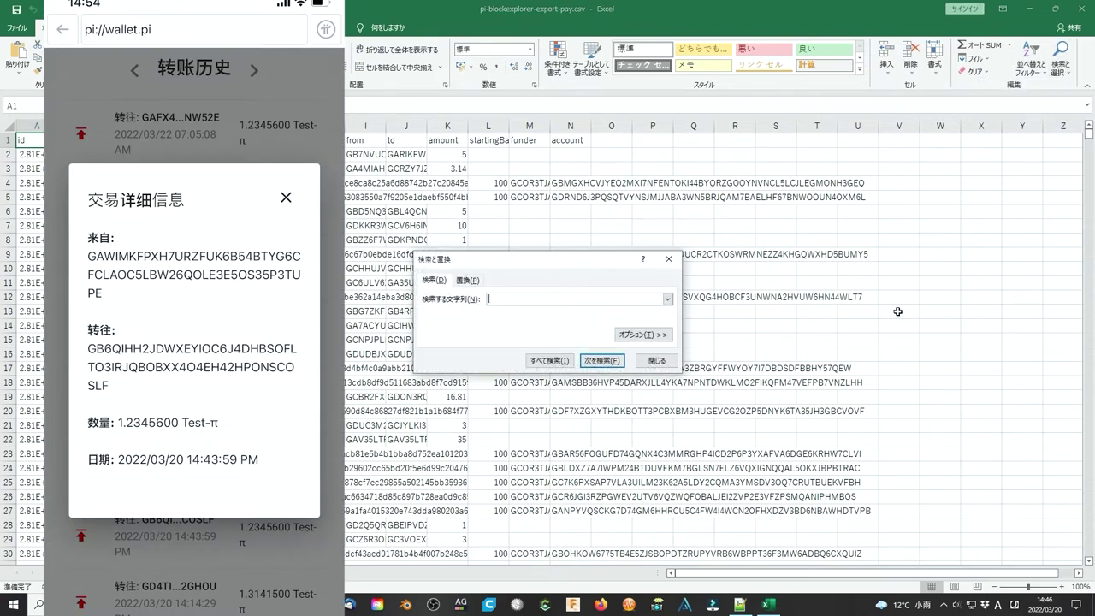
text(1.234)
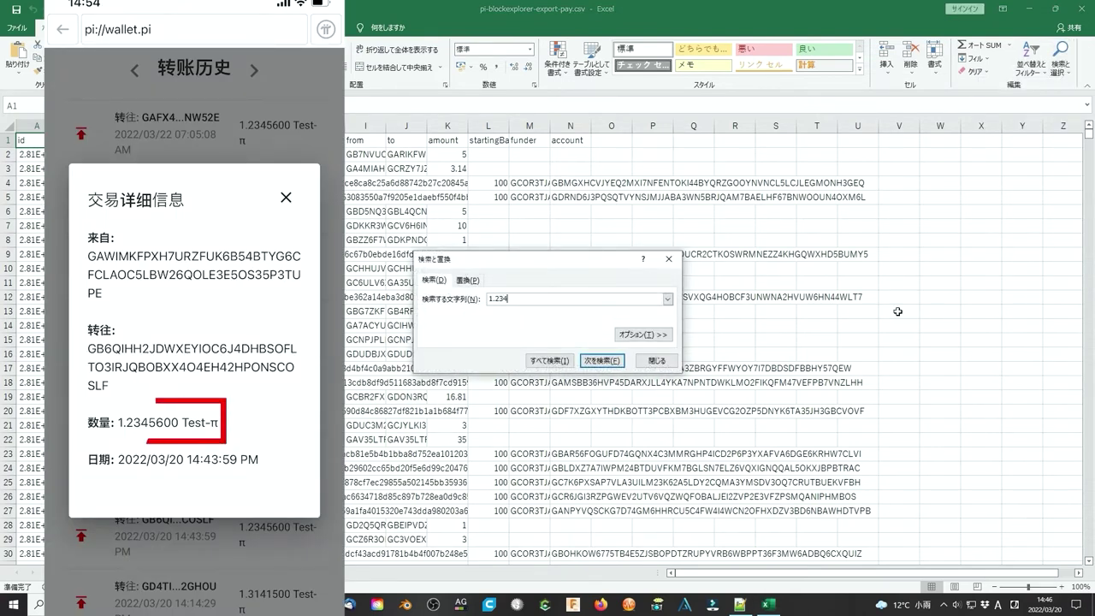
text(56)
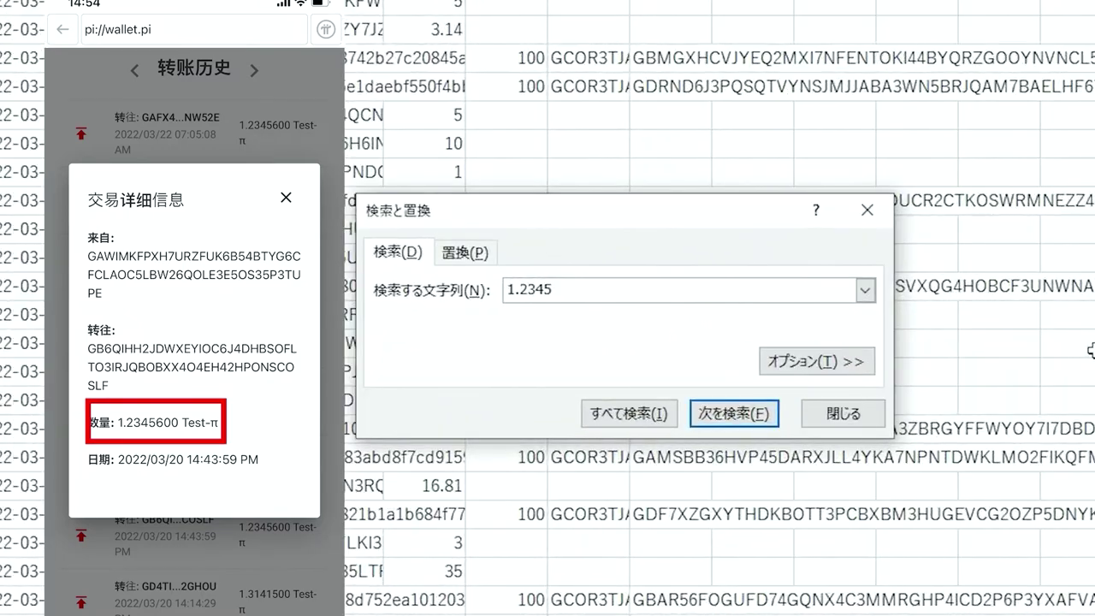
click(770, 412)
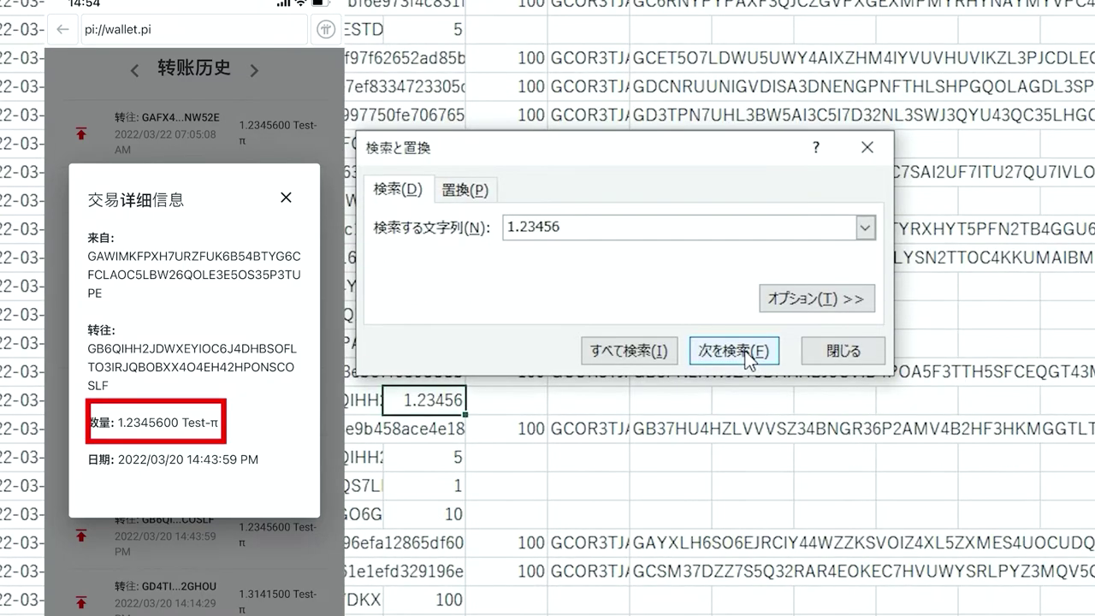
click(818, 351)
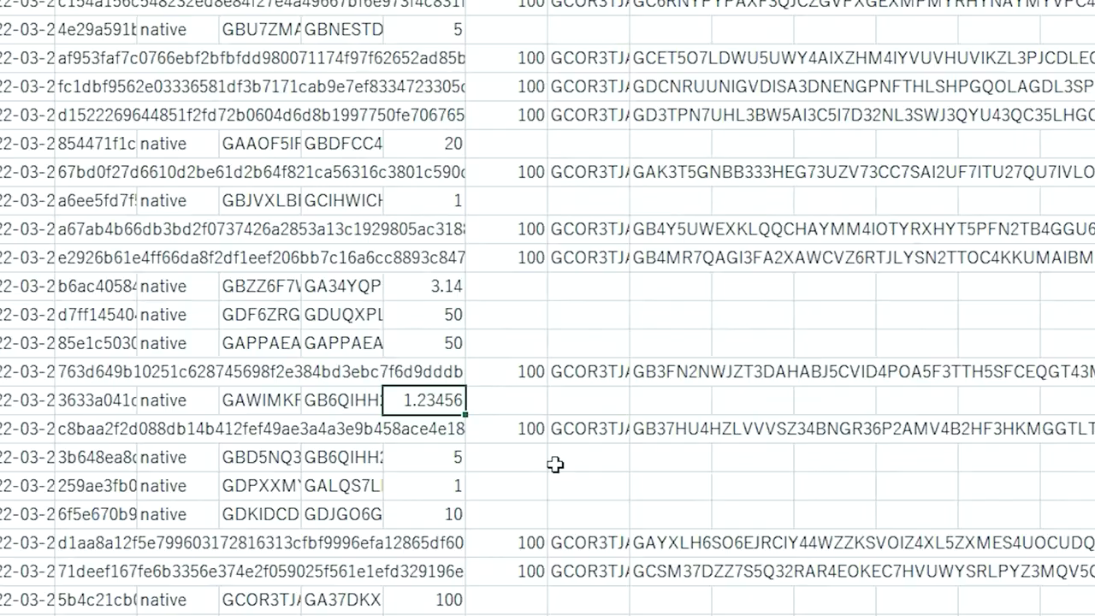
click(255, 391)
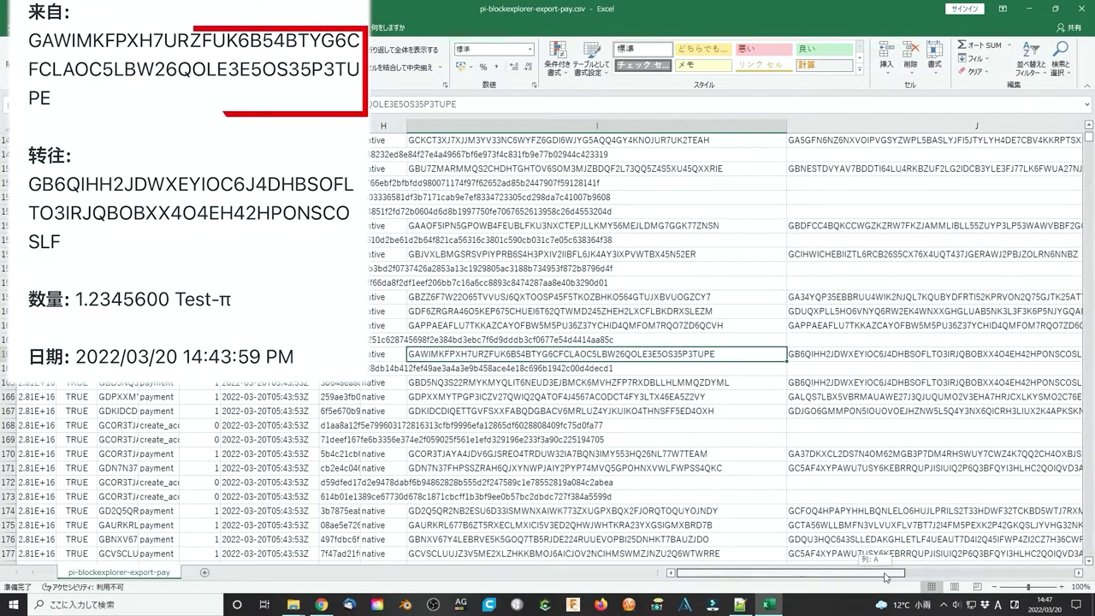
drag(897, 573, 1023, 570)
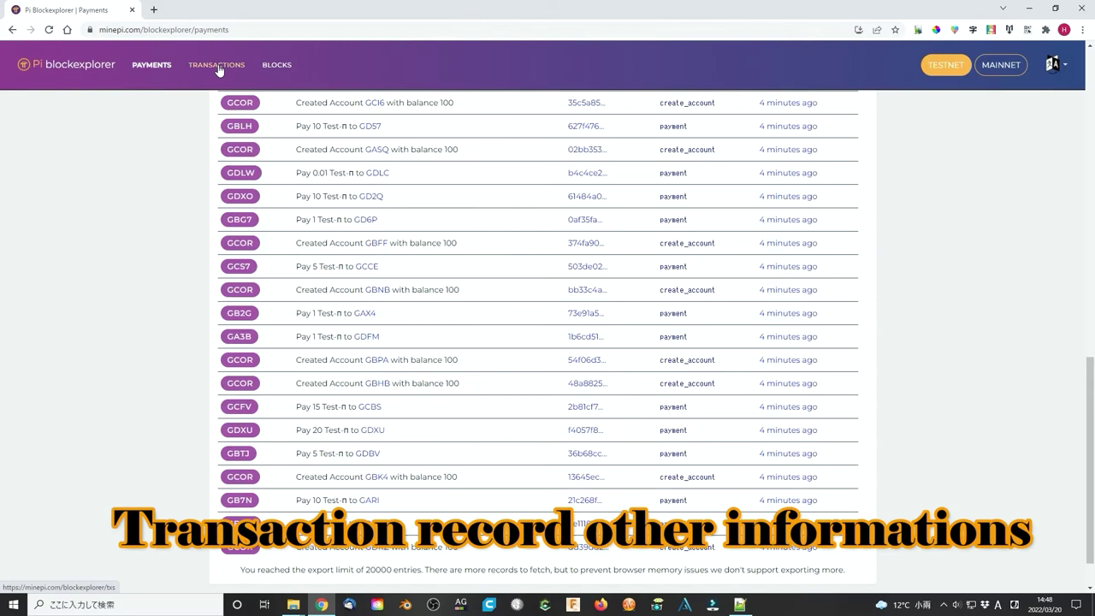
- Confirm ports 31400–31409 show OPEN, then search 'comm' to launch an administrator Command Prompt
click(217, 67)
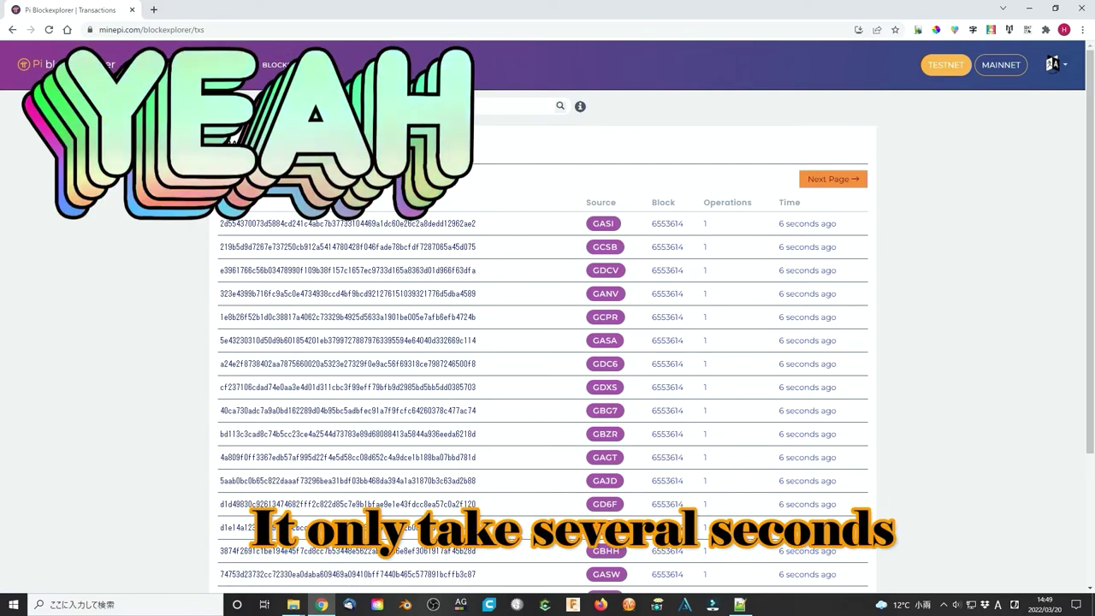
scroll(948, 448, down, 3)
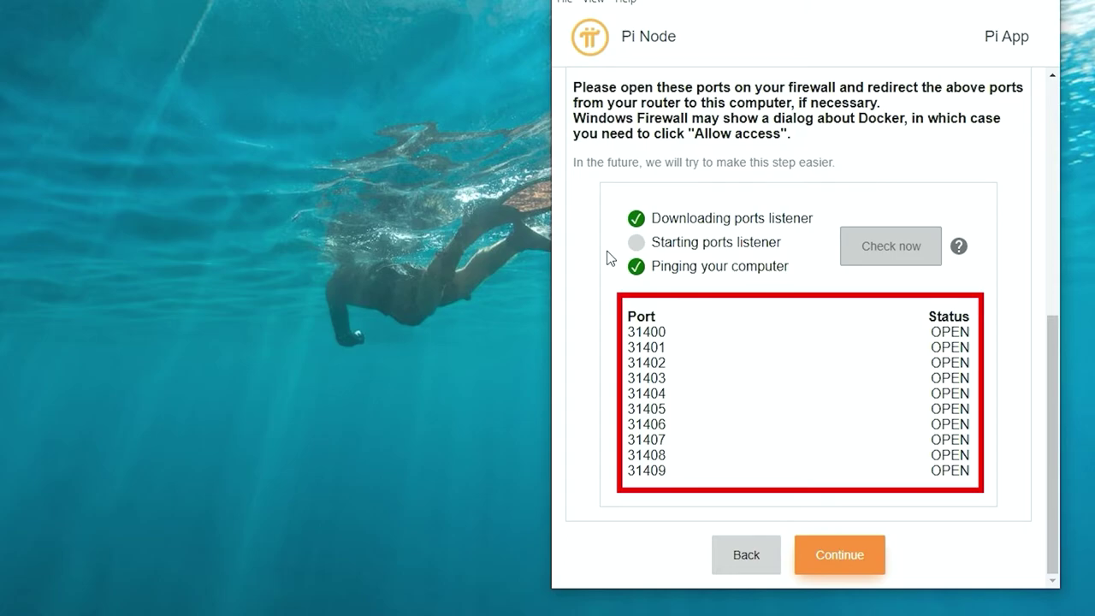
text(comm)
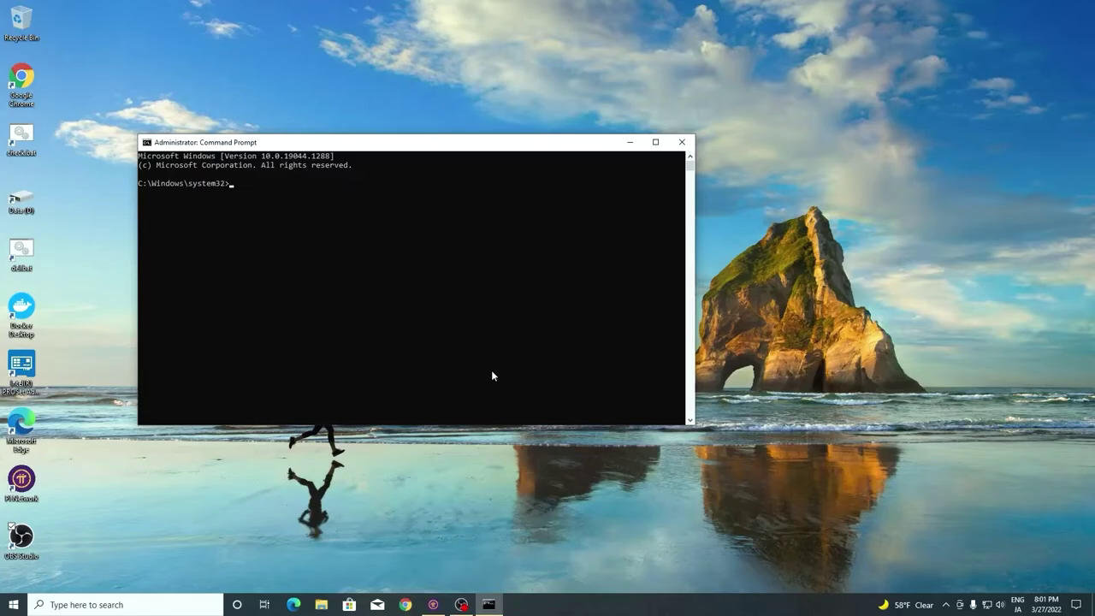
- Launch Local Users and Groups with lusrmgr, then again via Run with lusrmgr.msc
text(lusrmgr)
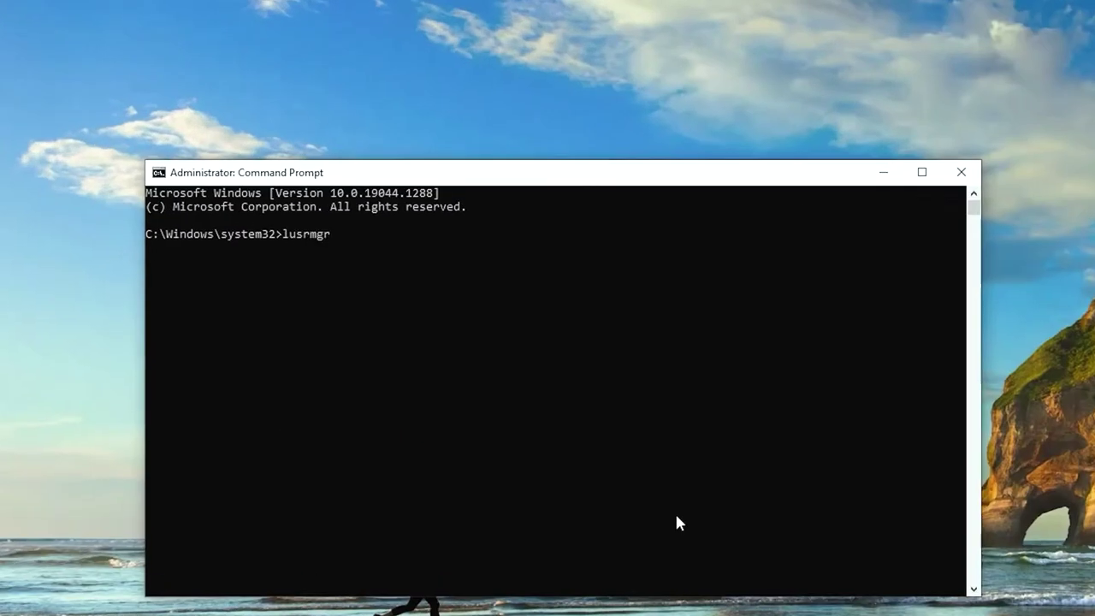
key(Return)
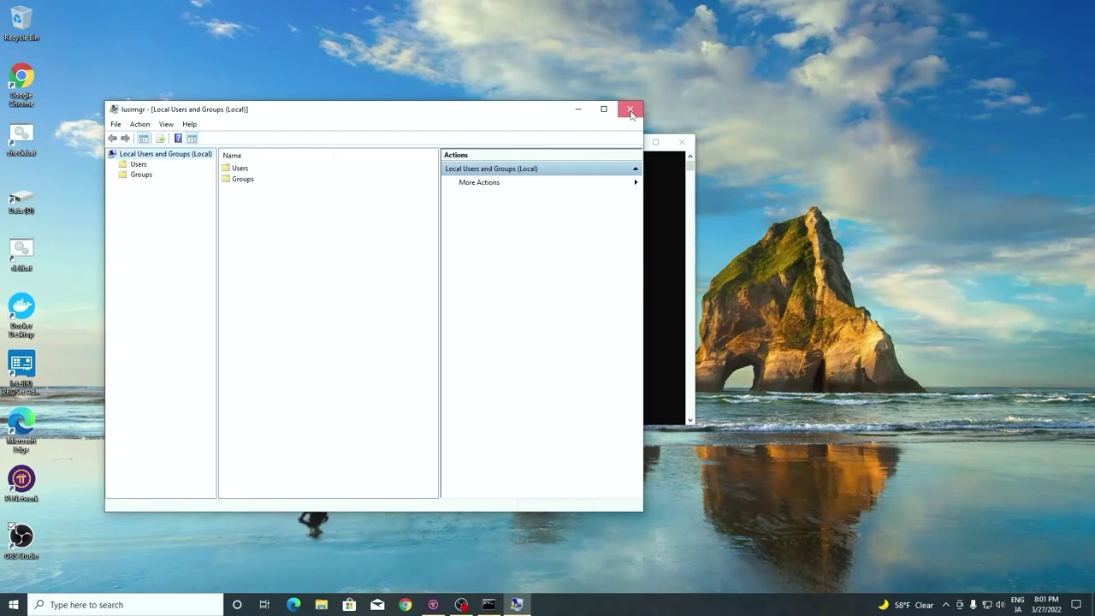
click(627, 108)
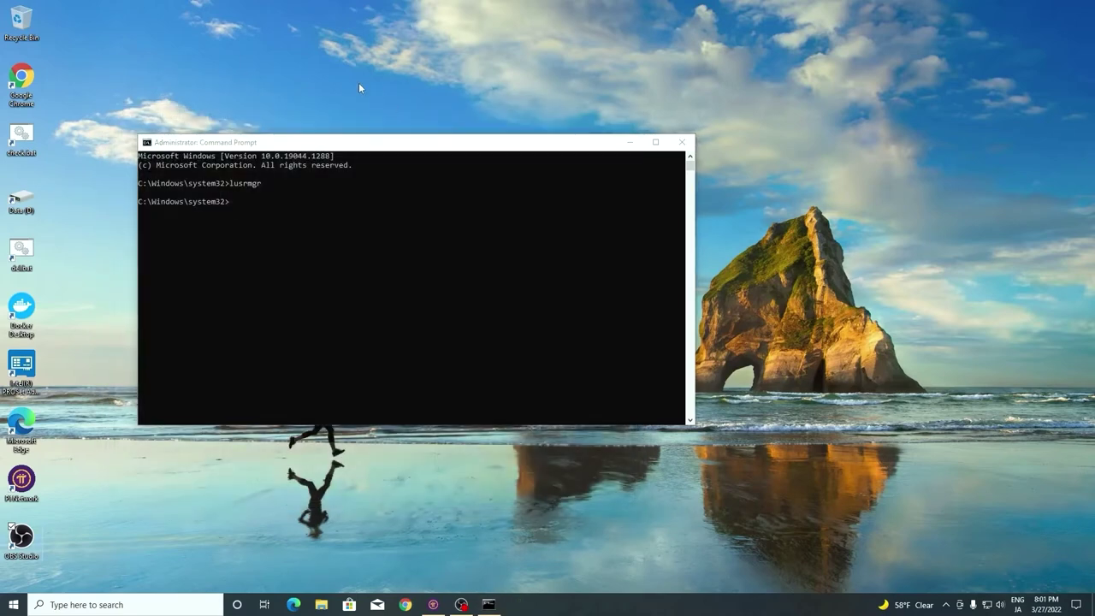
key(super+r)
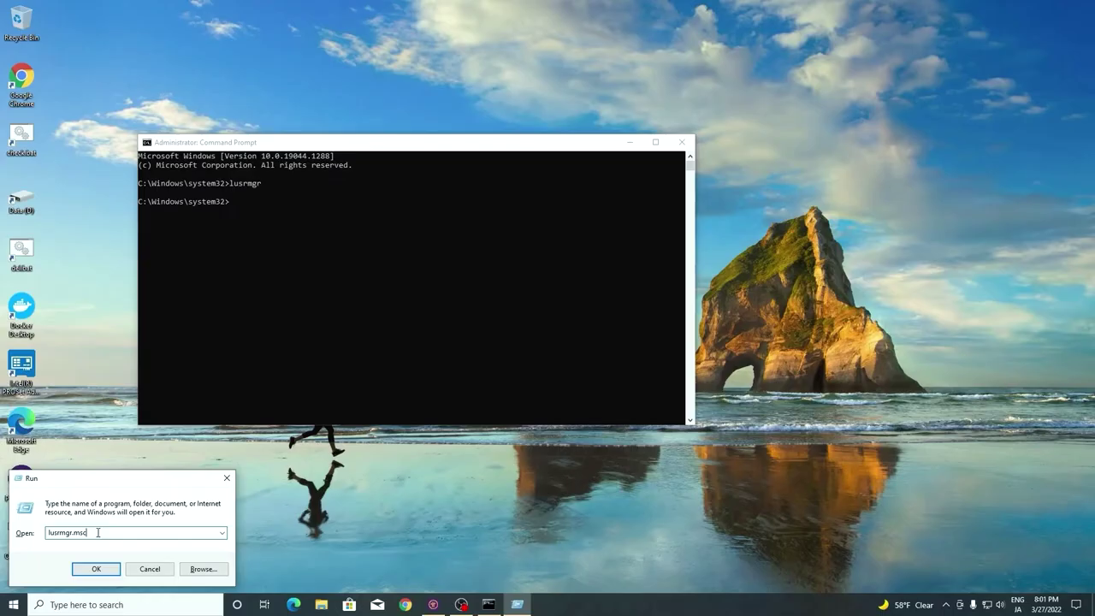
key(Return)
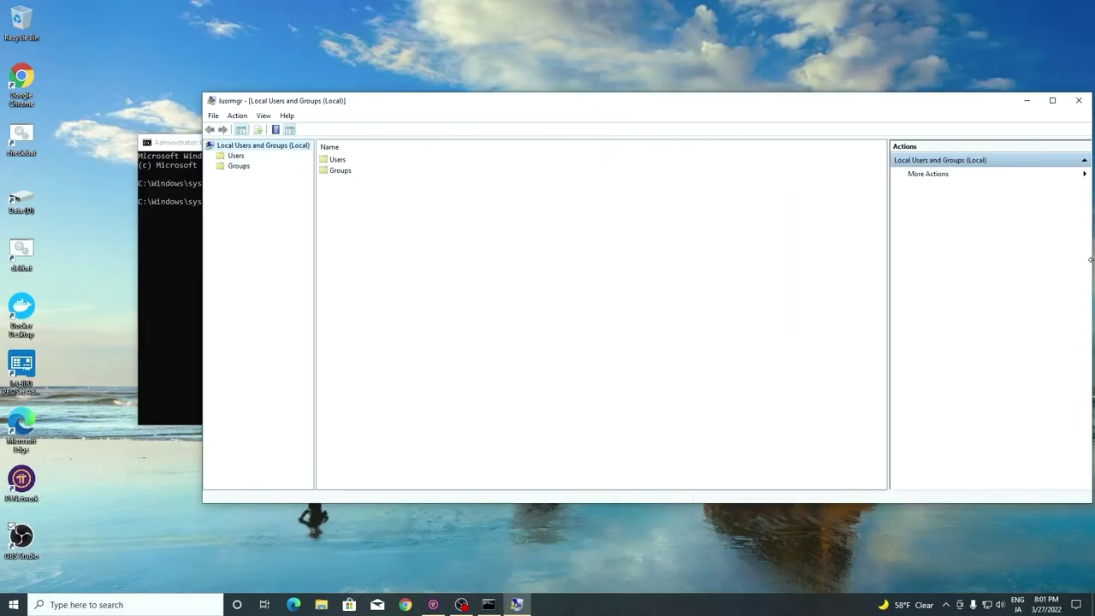
- Show the Users folder and look over DefaultAccount, Guest and WDAGUtilityAccount
drag(1092, 259, 1051, 257)
click(237, 158)
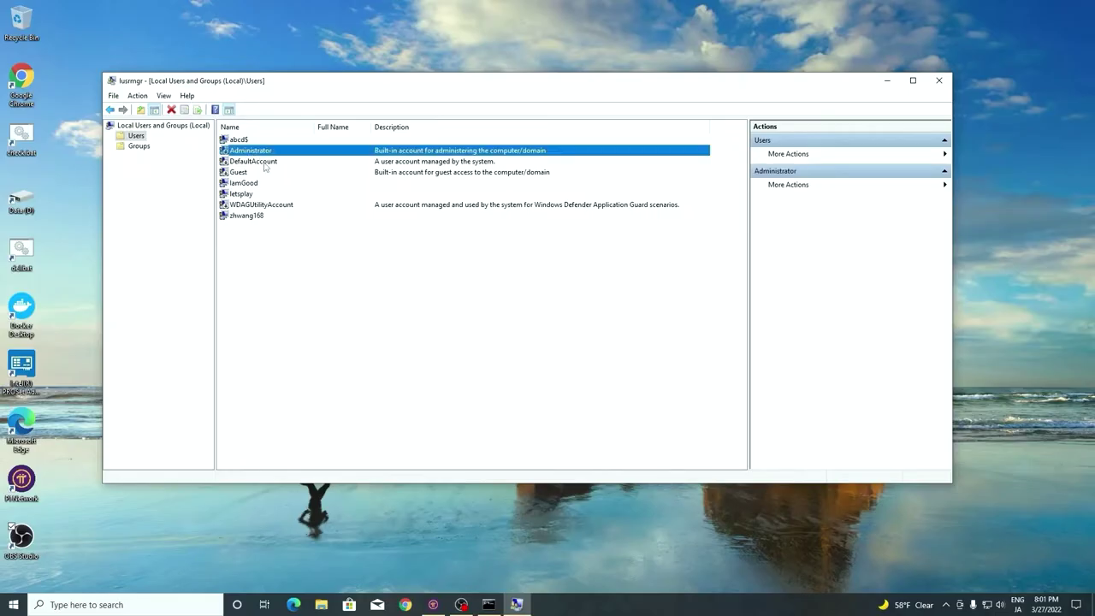
click(265, 164)
click(244, 172)
click(291, 206)
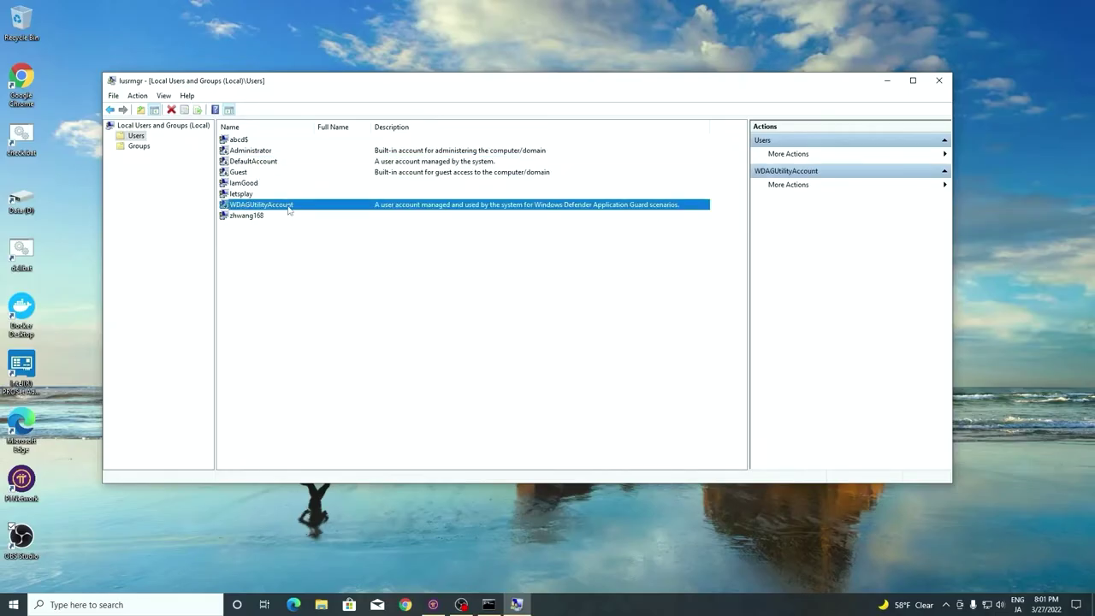
- Delete the abcd$ user account, confirming the warnings
click(248, 139)
right_click(256, 140)
click(286, 180)
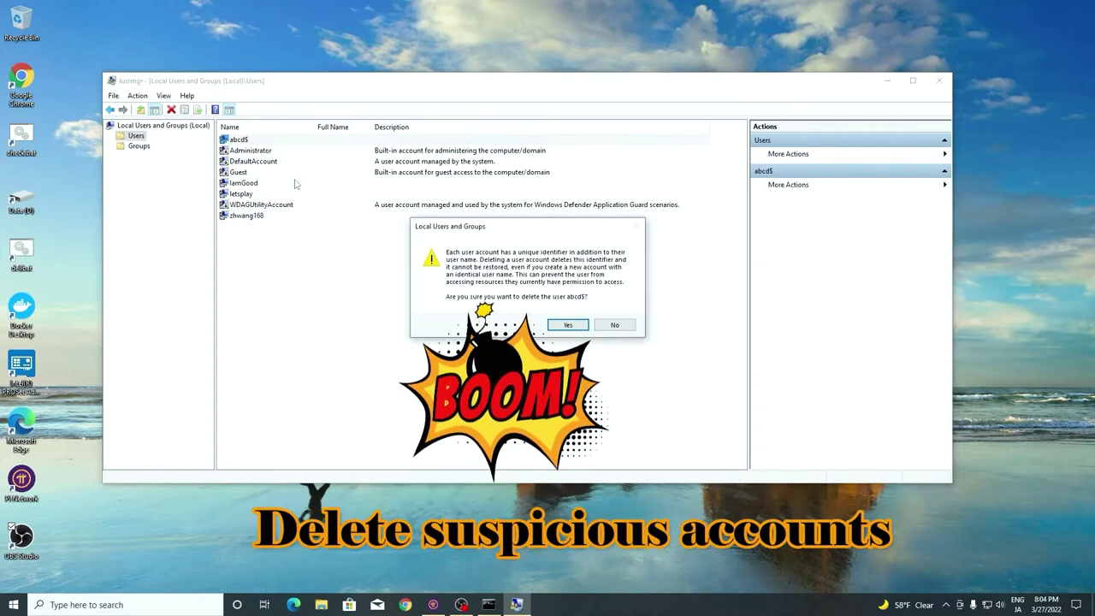
click(568, 326)
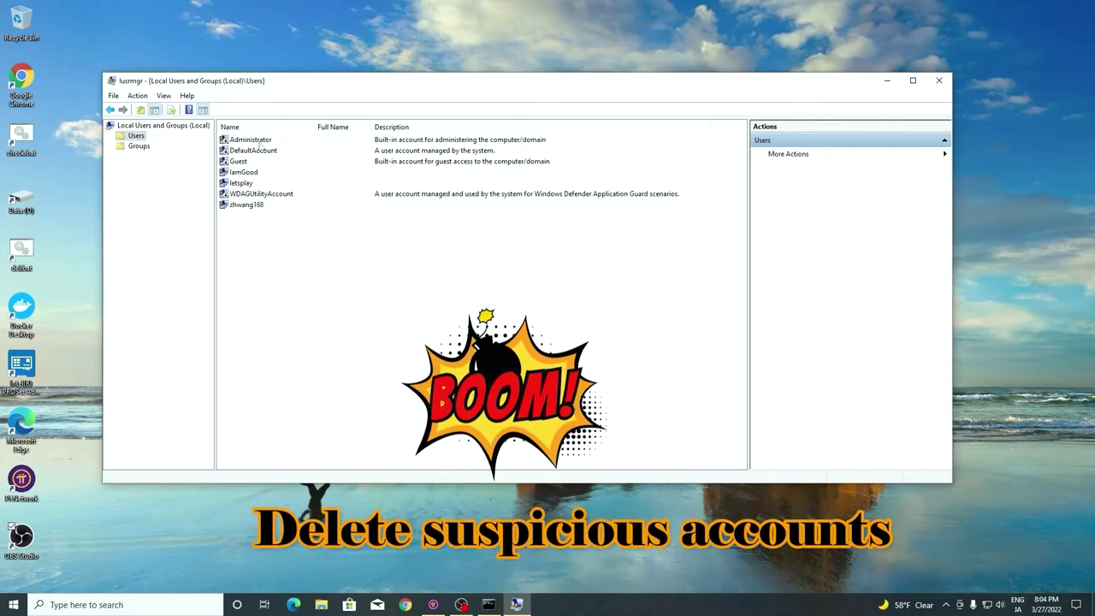
click(256, 151)
- Delete the IamGood and letsplay user accounts, confirming each prompt
click(269, 173)
right_click(269, 175)
click(316, 213)
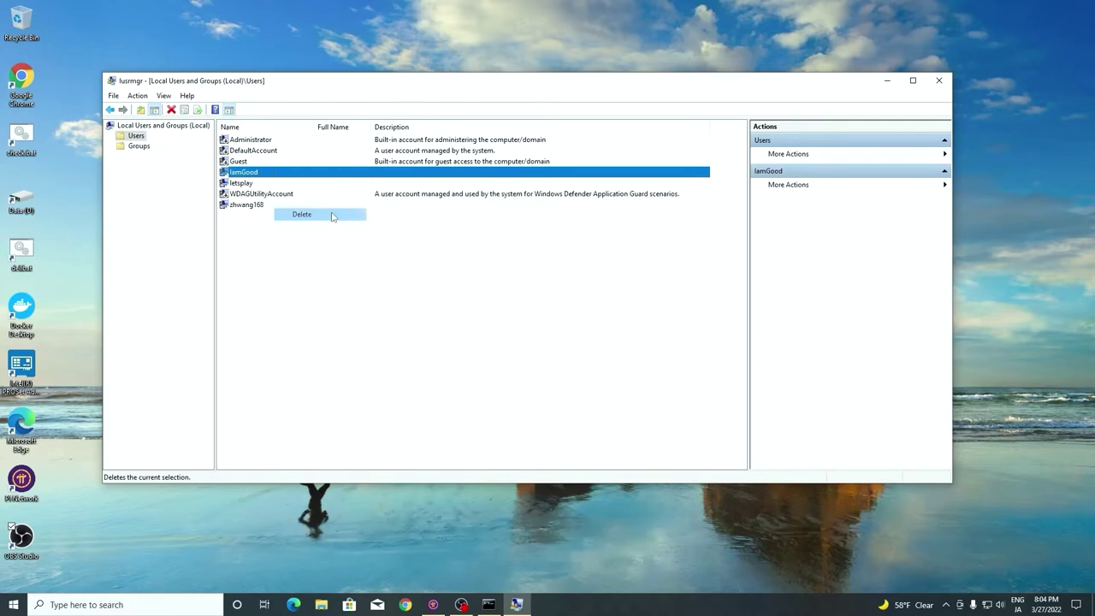
click(565, 324)
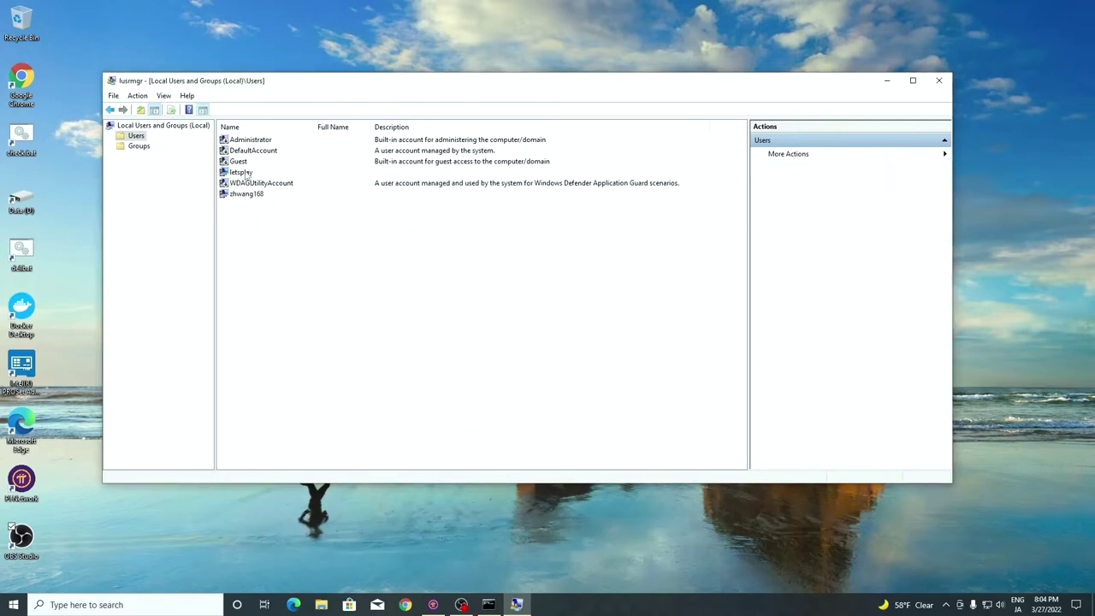
click(248, 174)
right_click(248, 174)
click(276, 214)
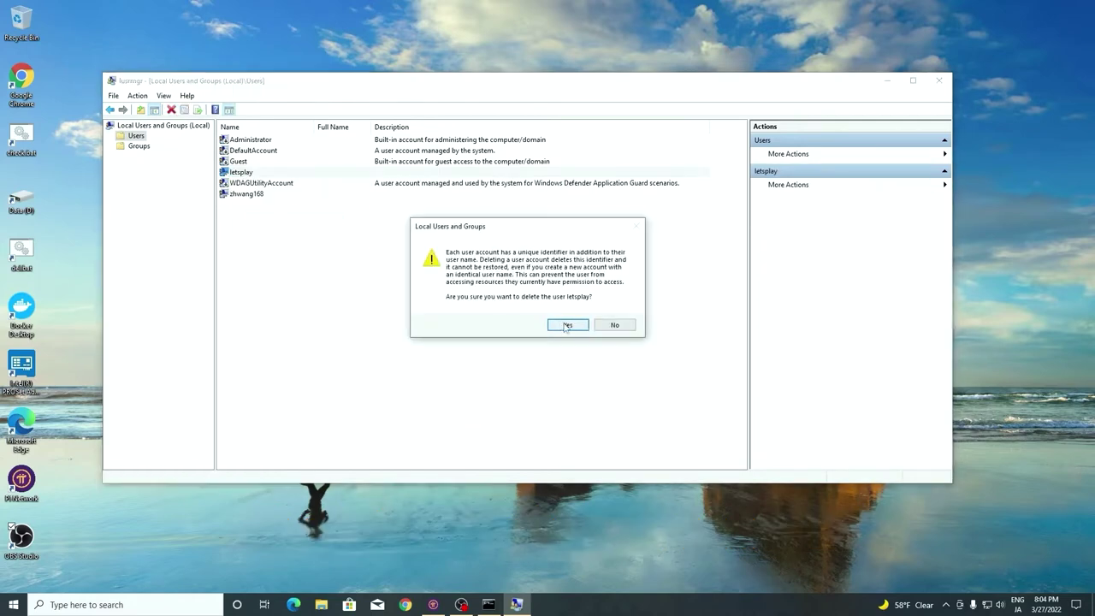
click(566, 325)
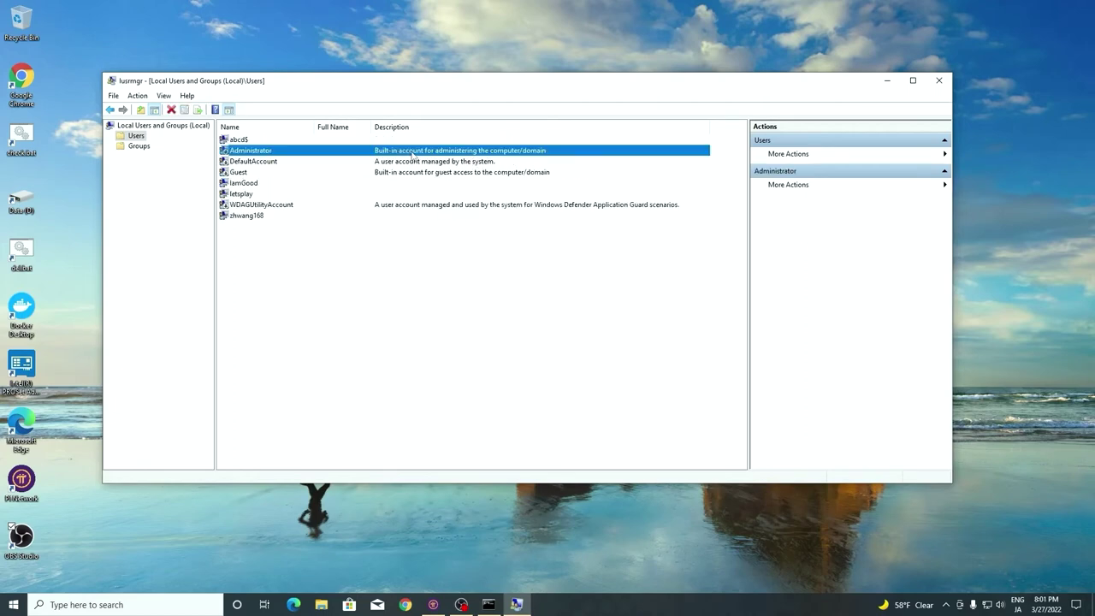
- Review the Administrator account's General and Member Of properties, then cancel without changes
right_click(414, 155)
click(450, 222)
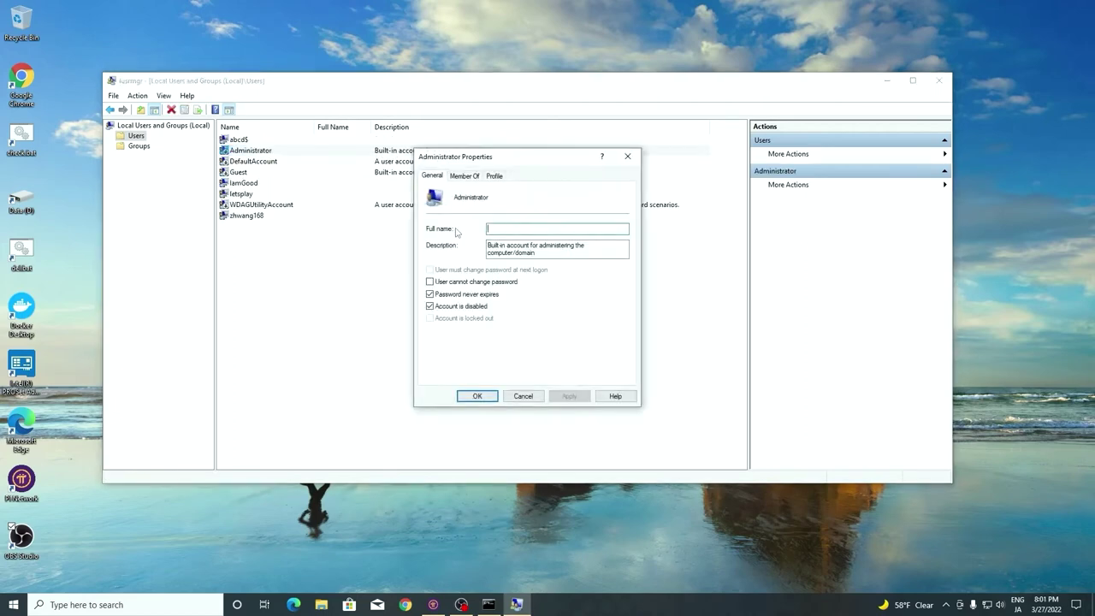
click(512, 253)
click(603, 251)
click(464, 176)
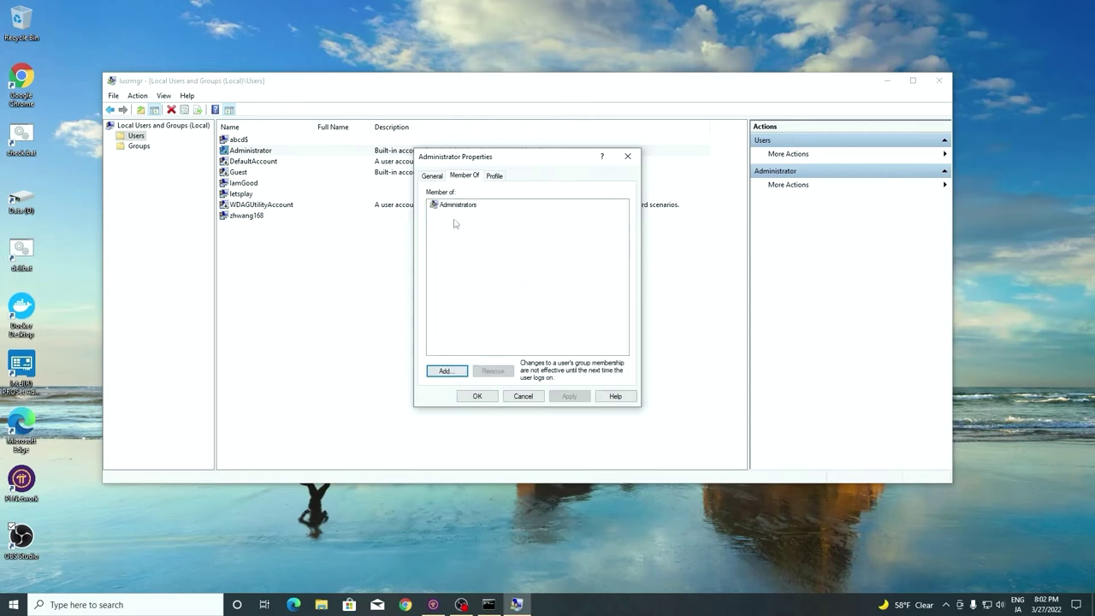
click(433, 176)
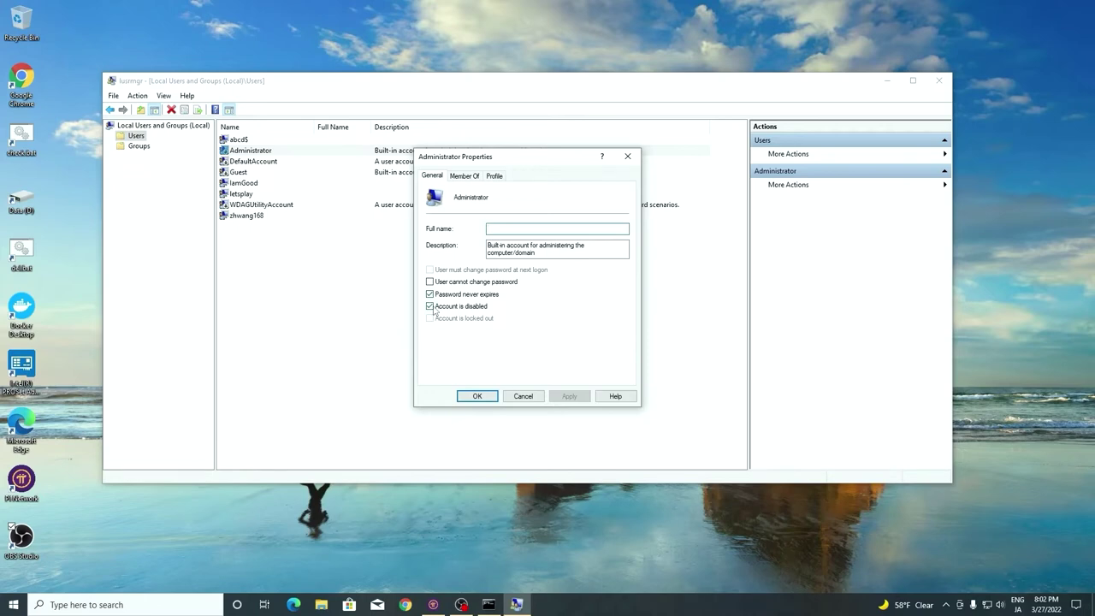
click(478, 396)
- Review the Guest account's Guests group membership, then cancel without changes
right_click(237, 172)
click(282, 239)
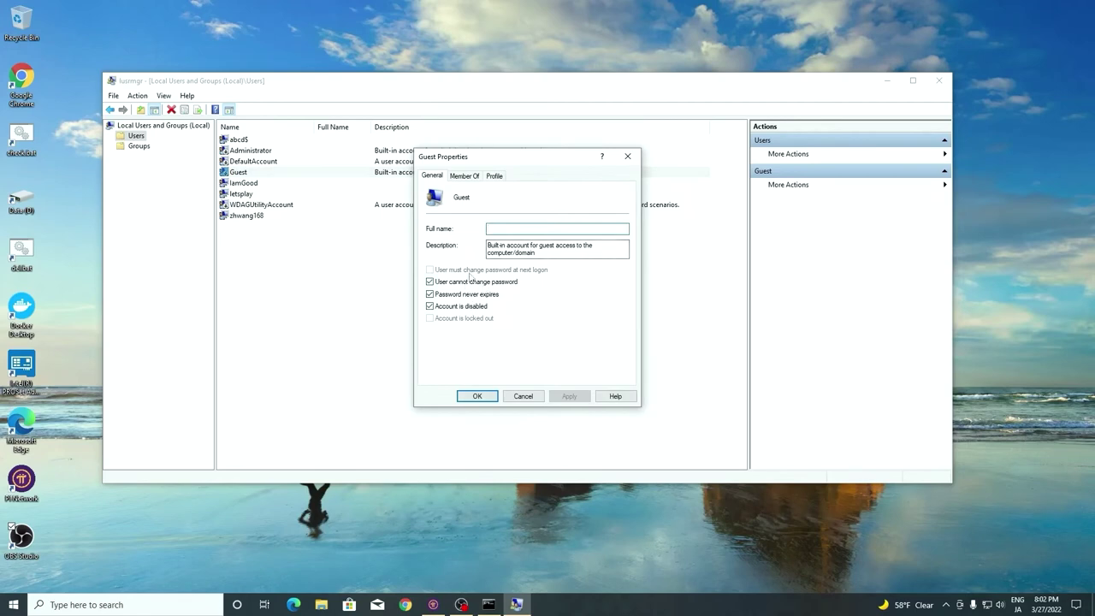
click(465, 177)
click(446, 205)
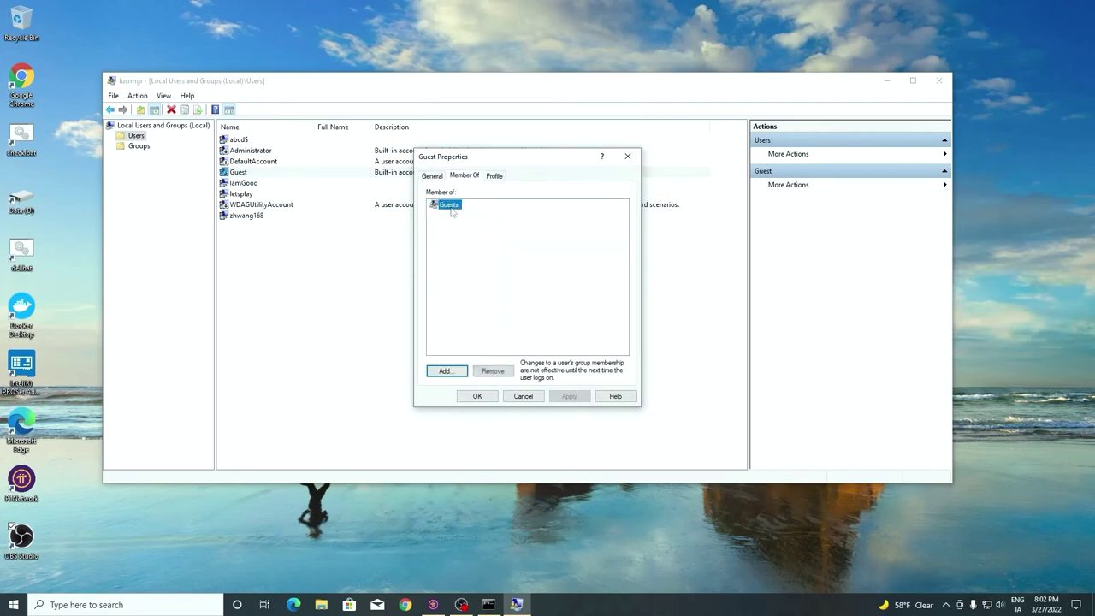
click(524, 396)
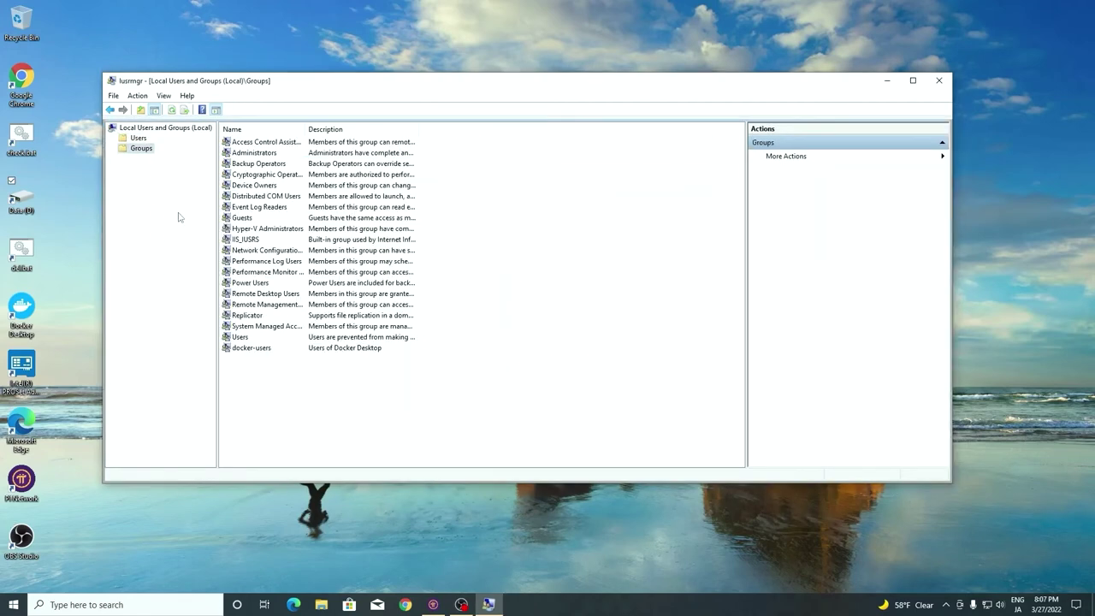
- View the Administrators group's members, then close its properties without changes
click(267, 153)
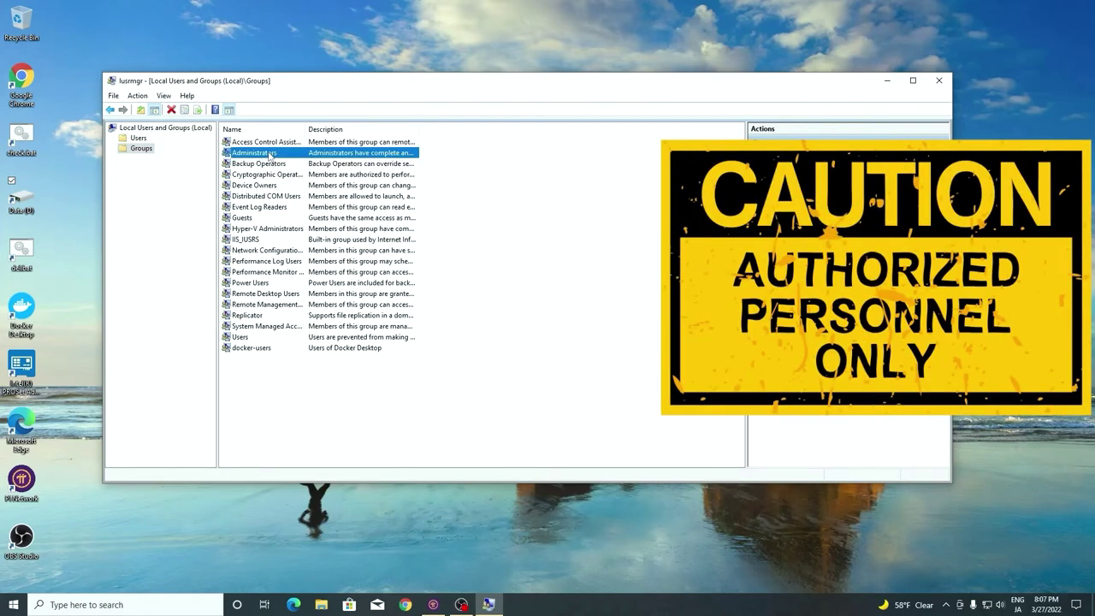
double_click(271, 154)
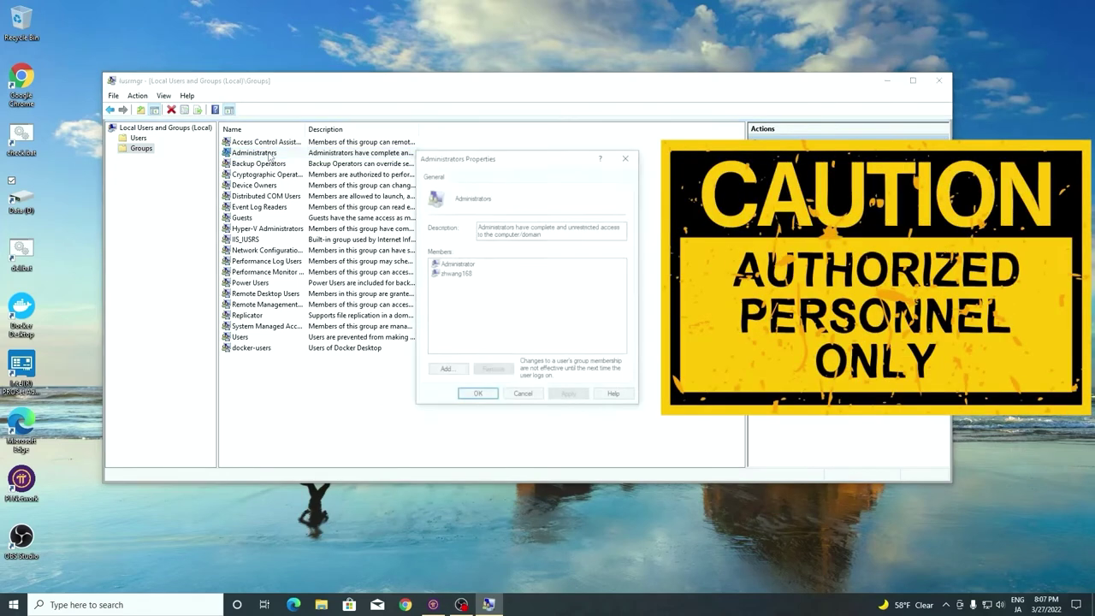
click(448, 274)
click(526, 398)
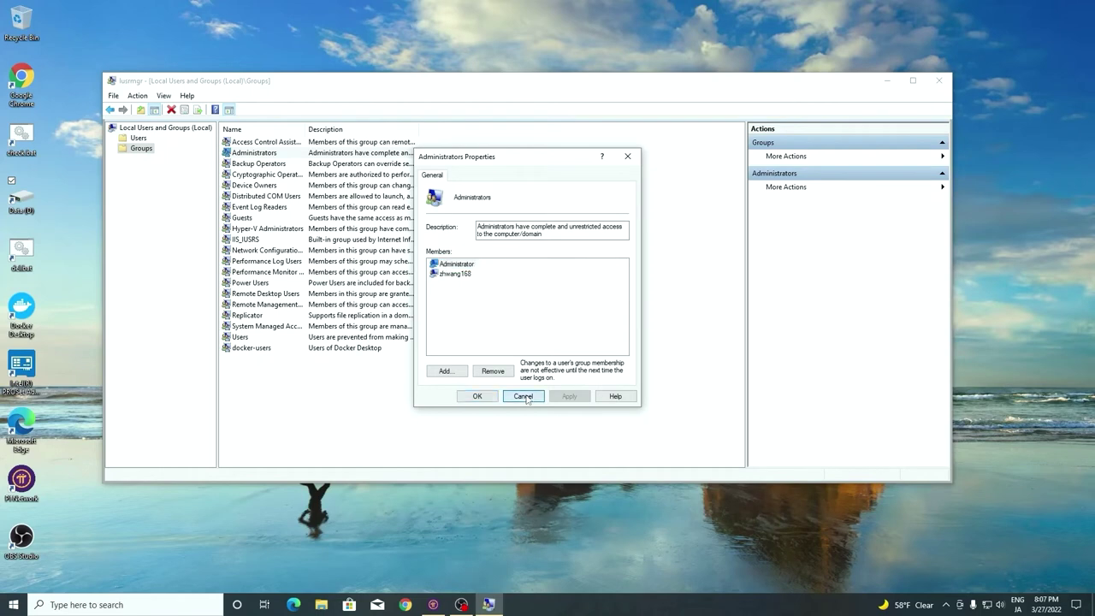
click(526, 397)
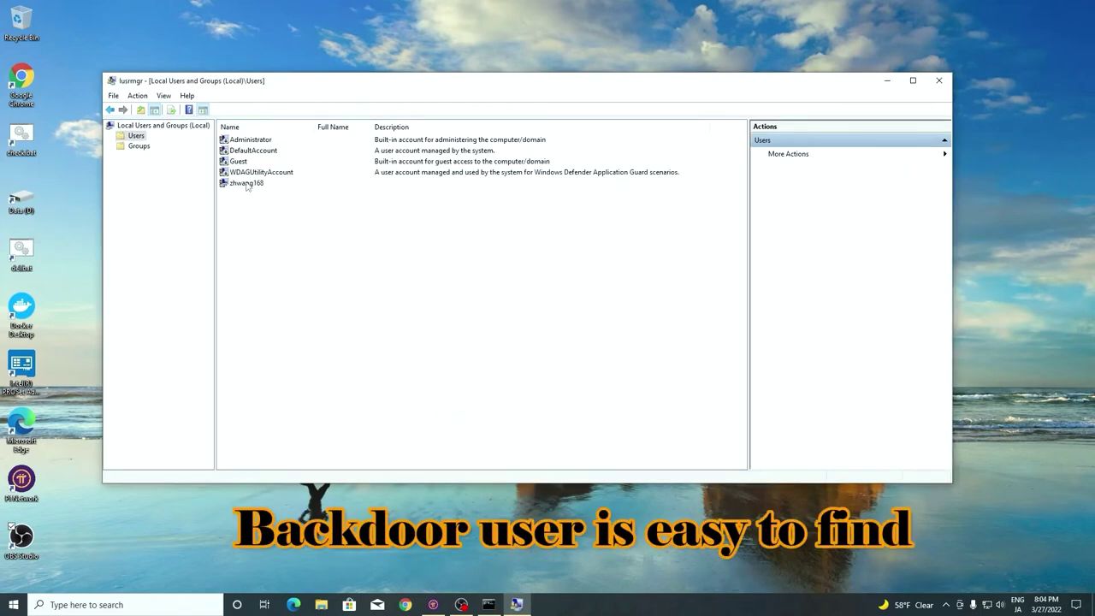
- Check the remaining Guest and Administrator user accounts, then minimize Local Users and Groups
click(248, 183)
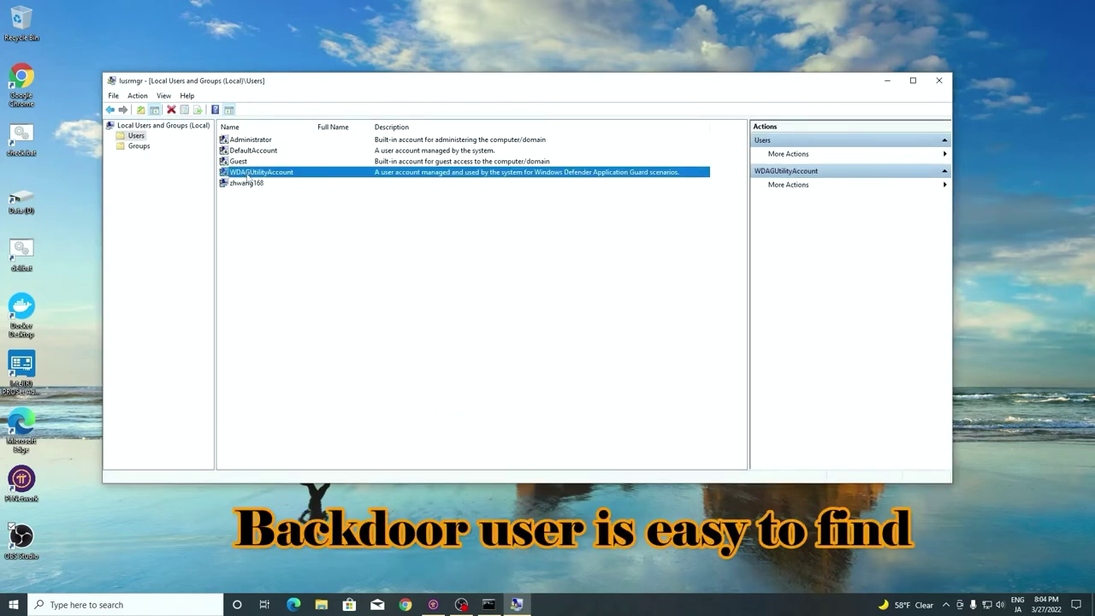
click(243, 162)
click(247, 140)
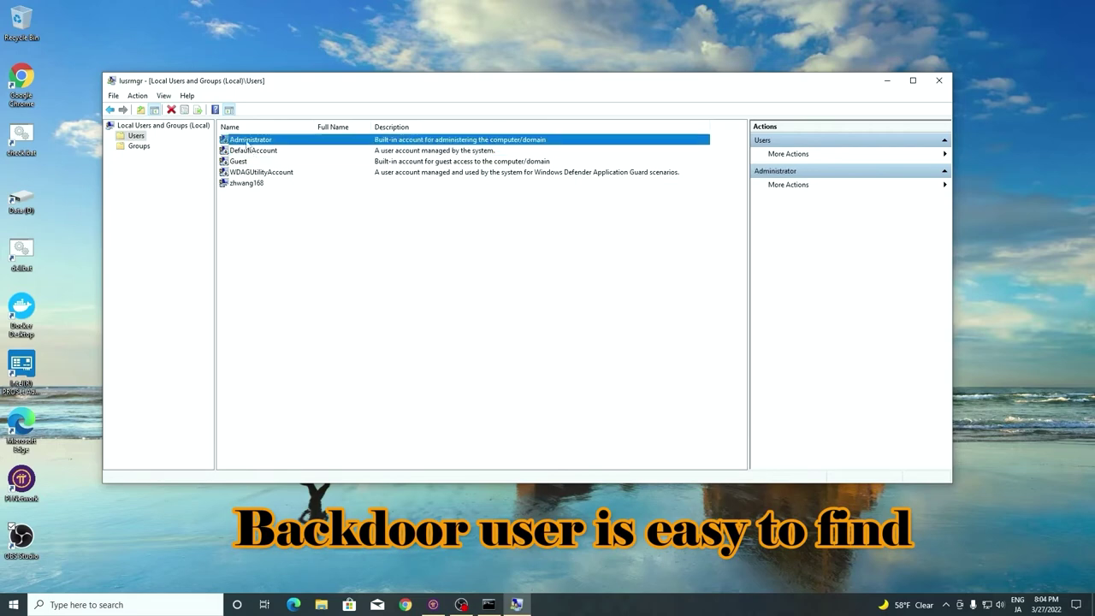
click(254, 185)
click(401, 273)
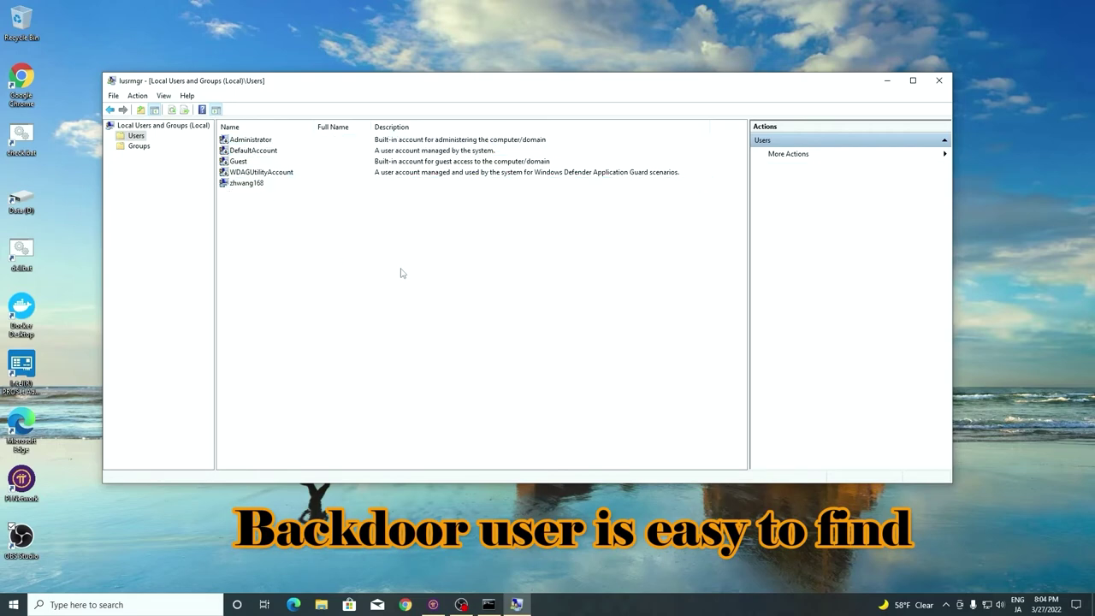
click(887, 80)
- Run netstat -aon to list connections with process IDs, then open Microsoft's TCPView download page
text(n)
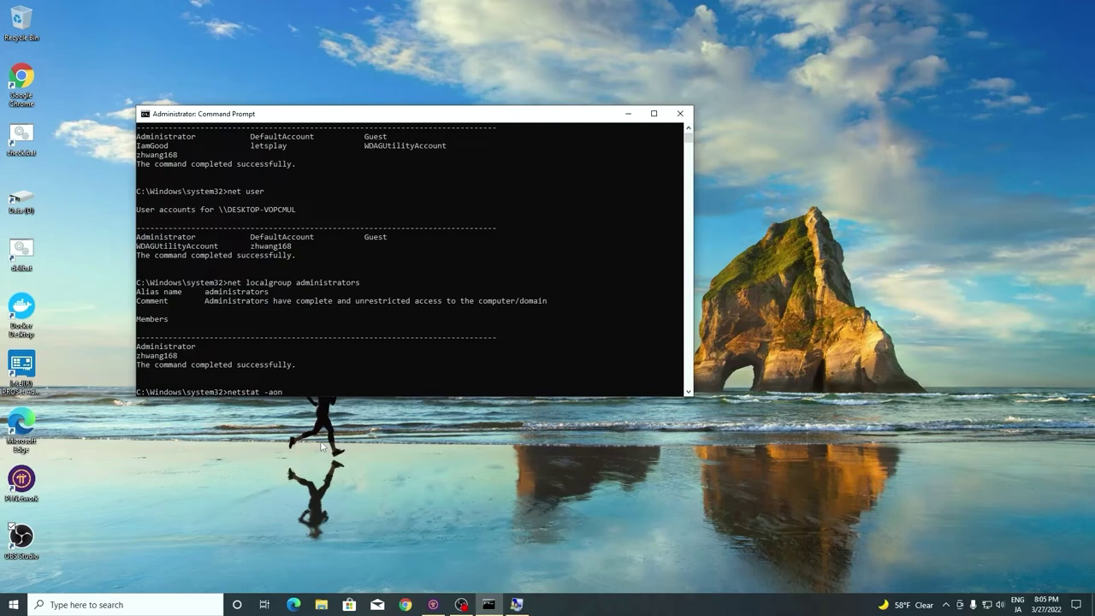
key(Return)
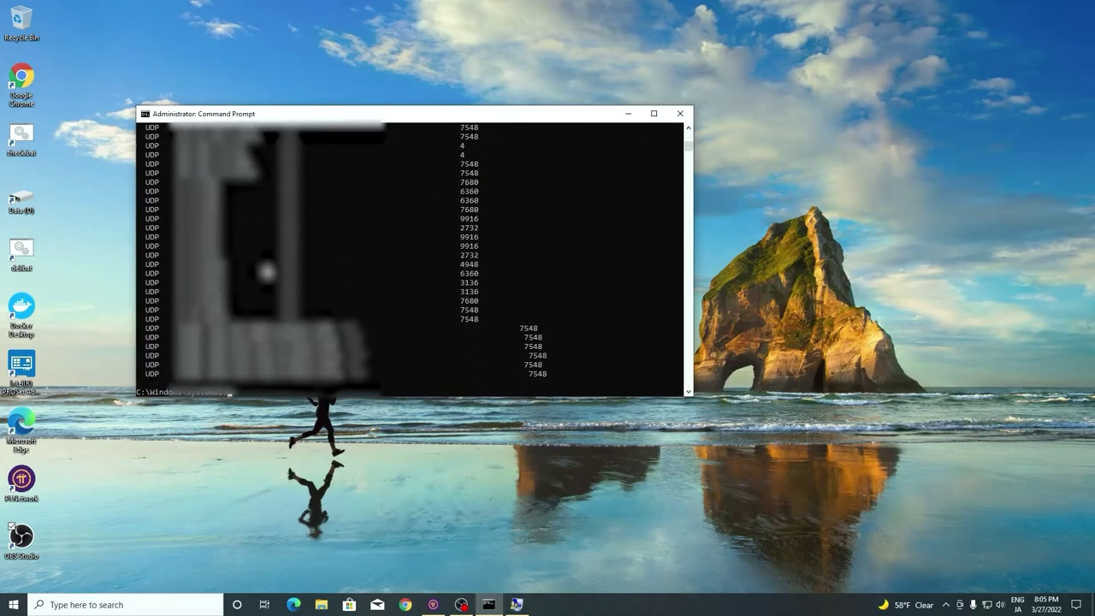
text(t)
text(cp)
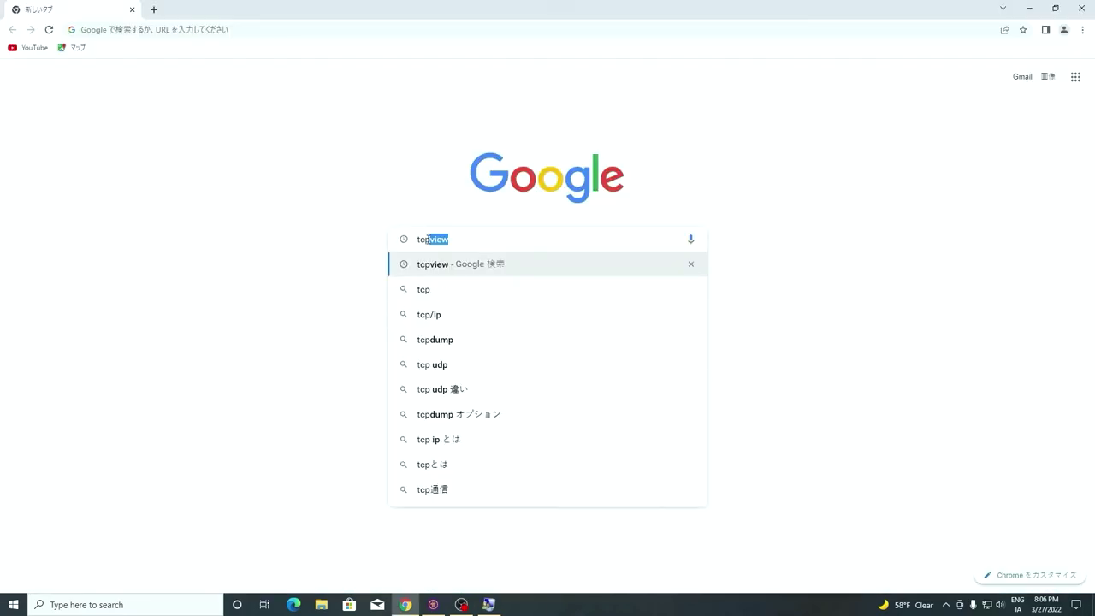
click(491, 243)
key(Return)
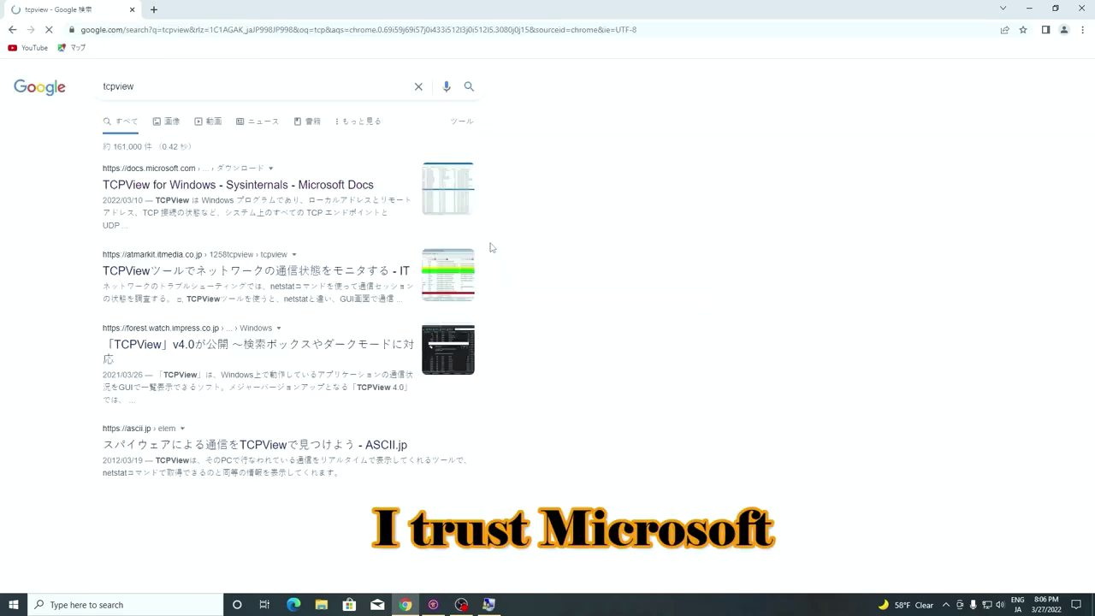
click(197, 192)
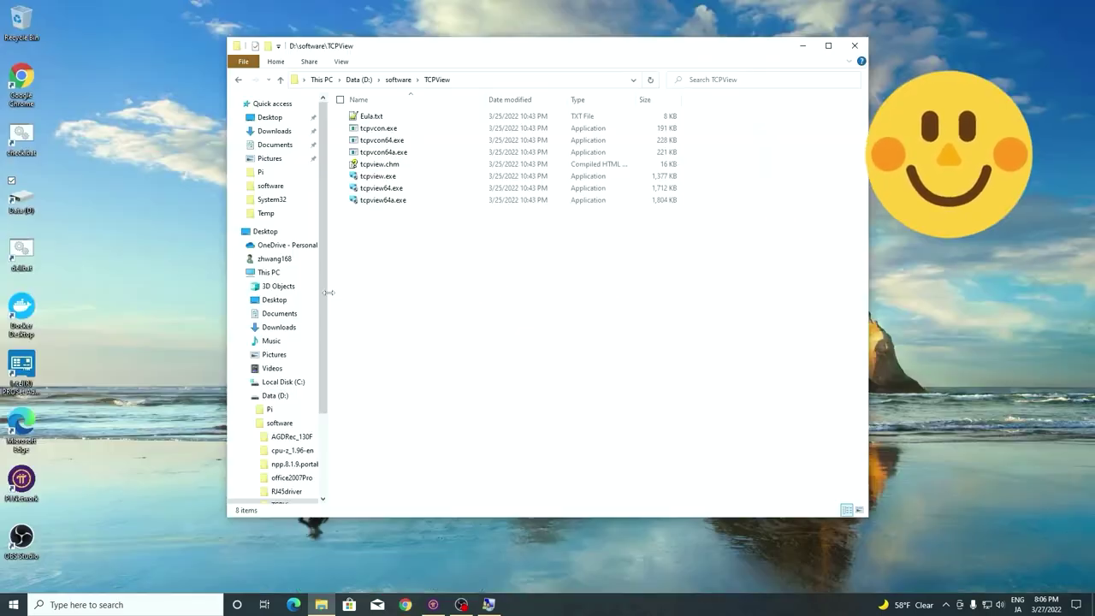
- Launch tcpview64.exe and filter the endpoints for 'pi', then for 'dock'
double_click(420, 191)
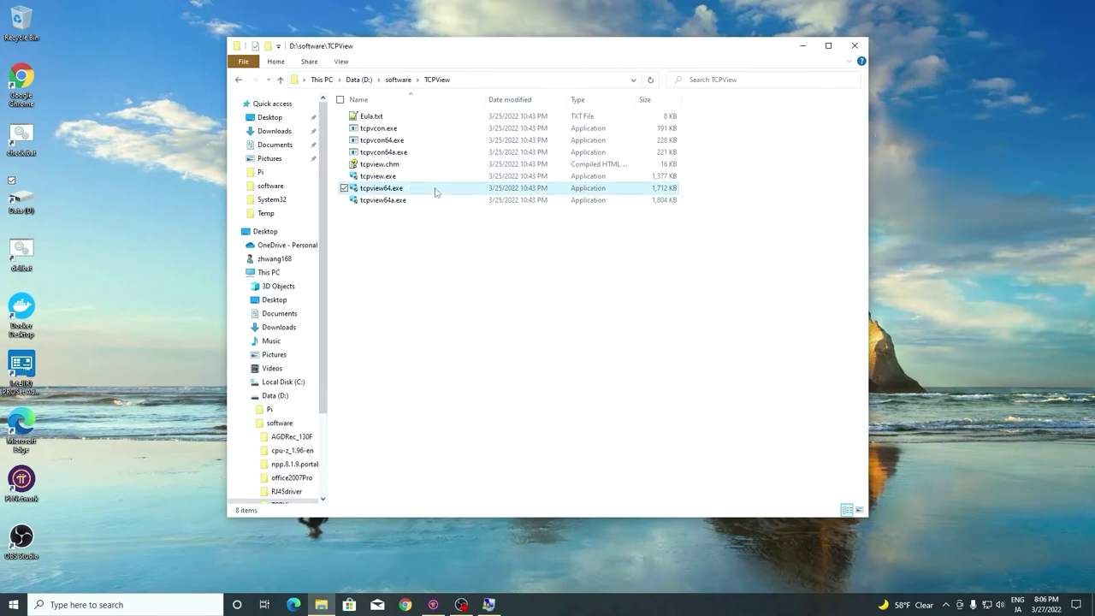
click(322, 38)
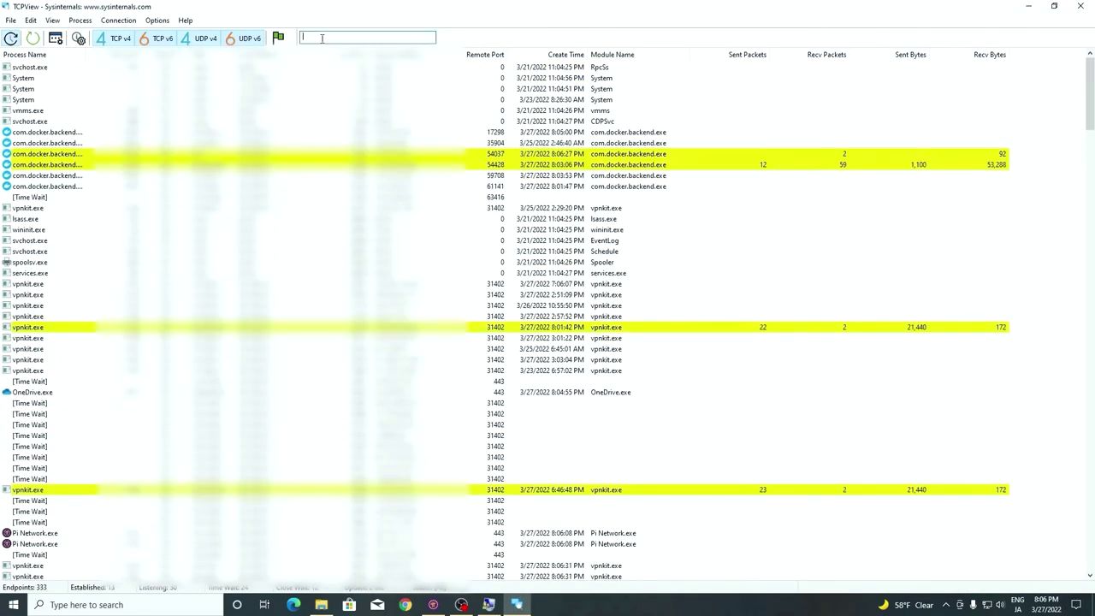
text(pi)
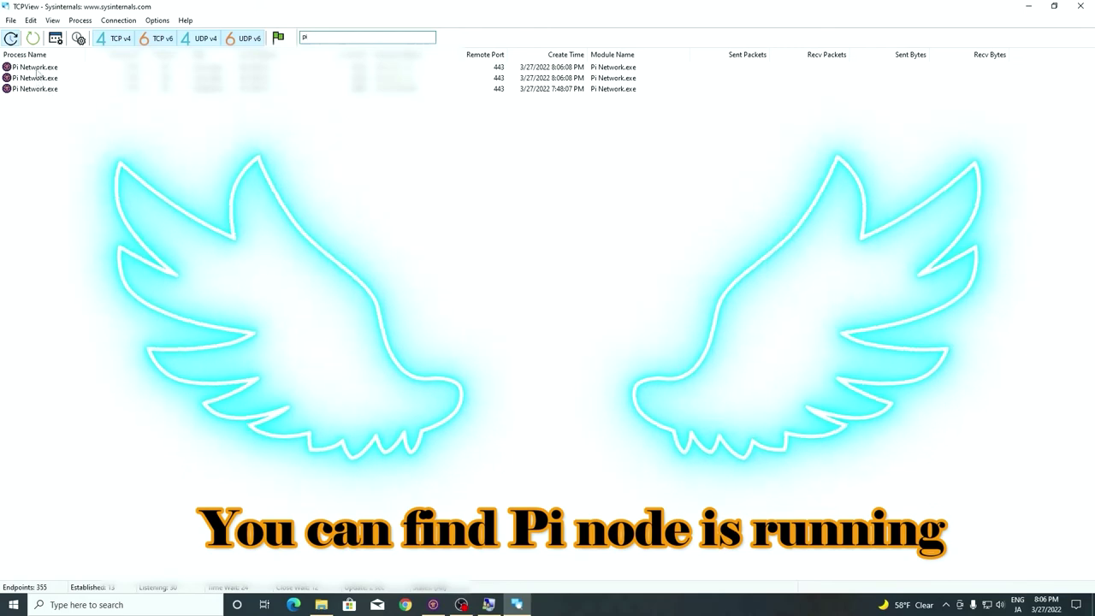
key(BackSpace)
key(BackSpace)
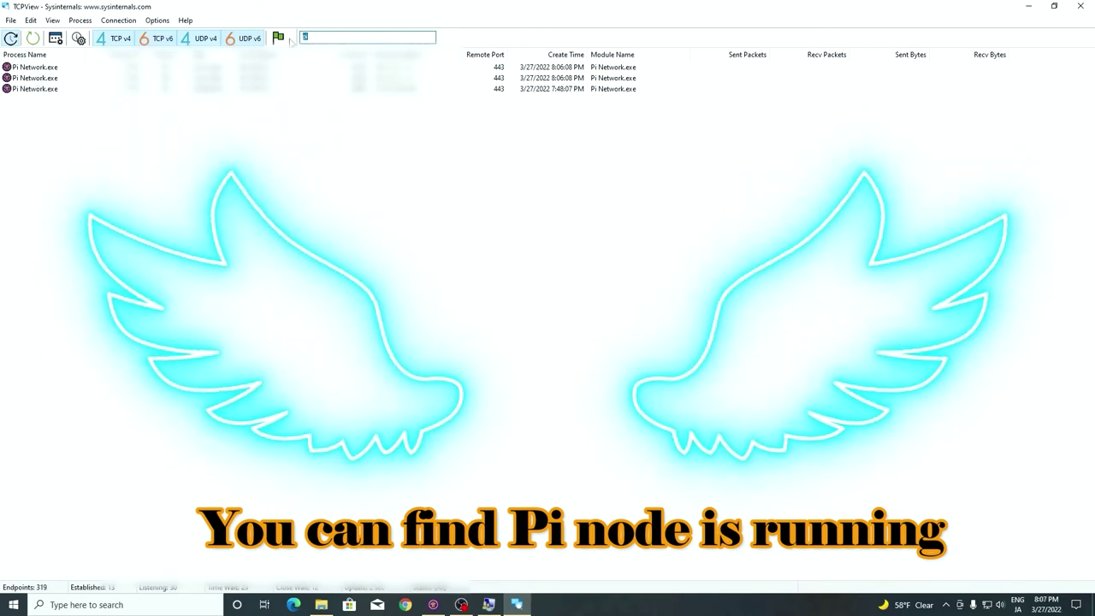
text(dock)
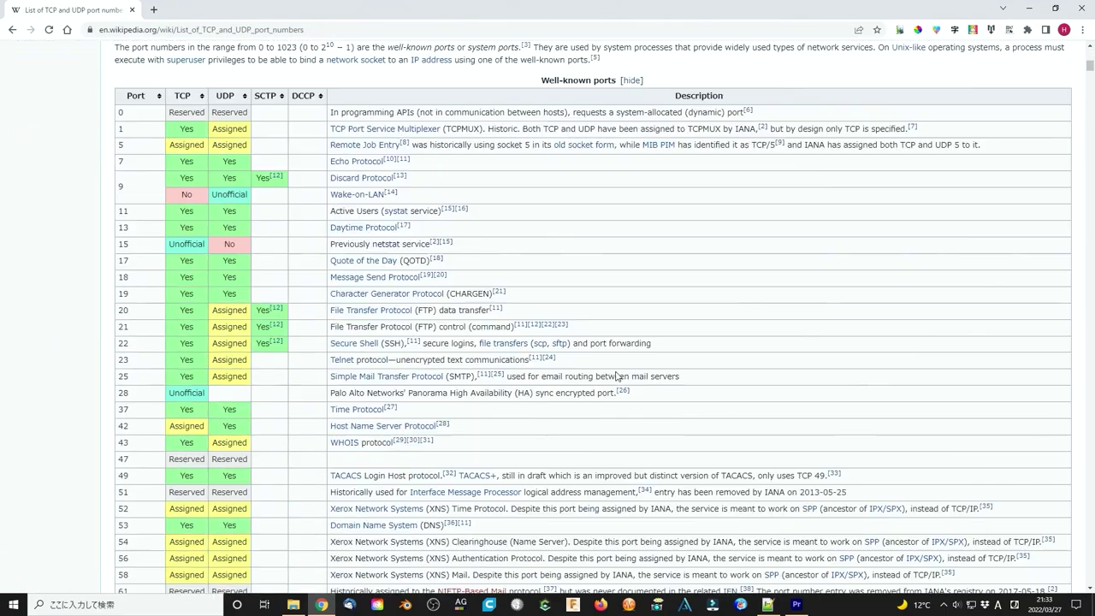
- Scroll the Wikipedia port table down to the registered ports past 1800
scroll(552, 392, down, 3)
scroll(599, 442, down, 3)
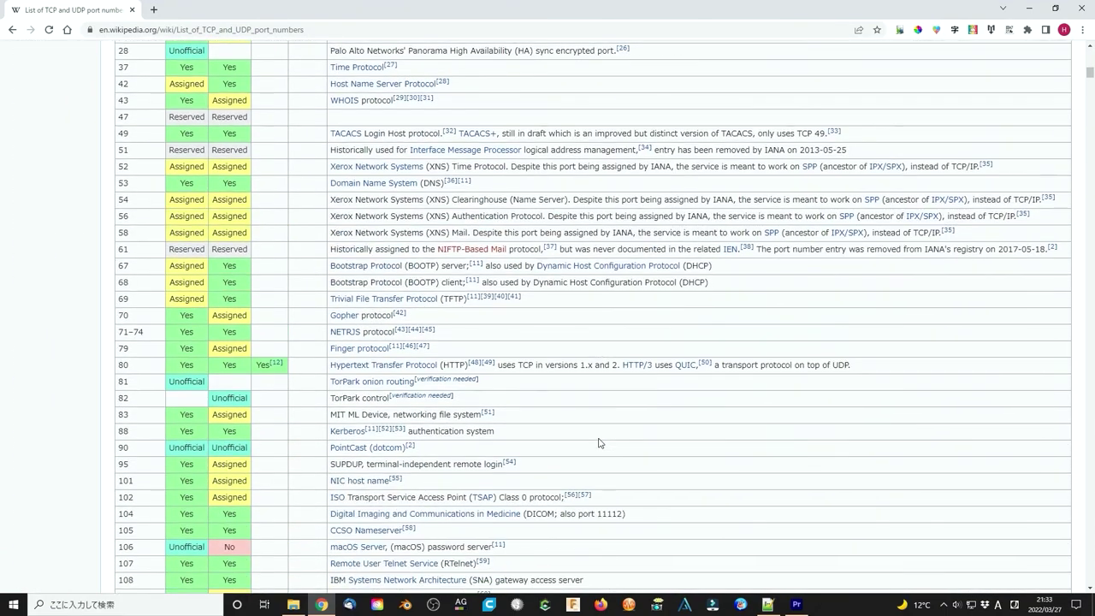
scroll(598, 441, down, 5)
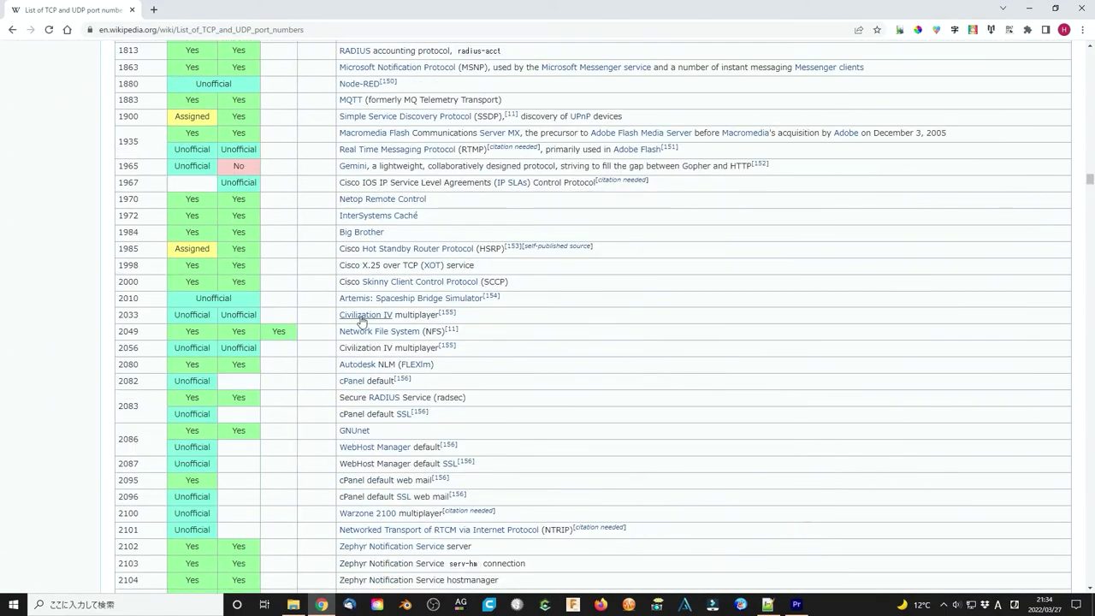
scroll(361, 329, down, 5)
scroll(363, 346, down, 5)
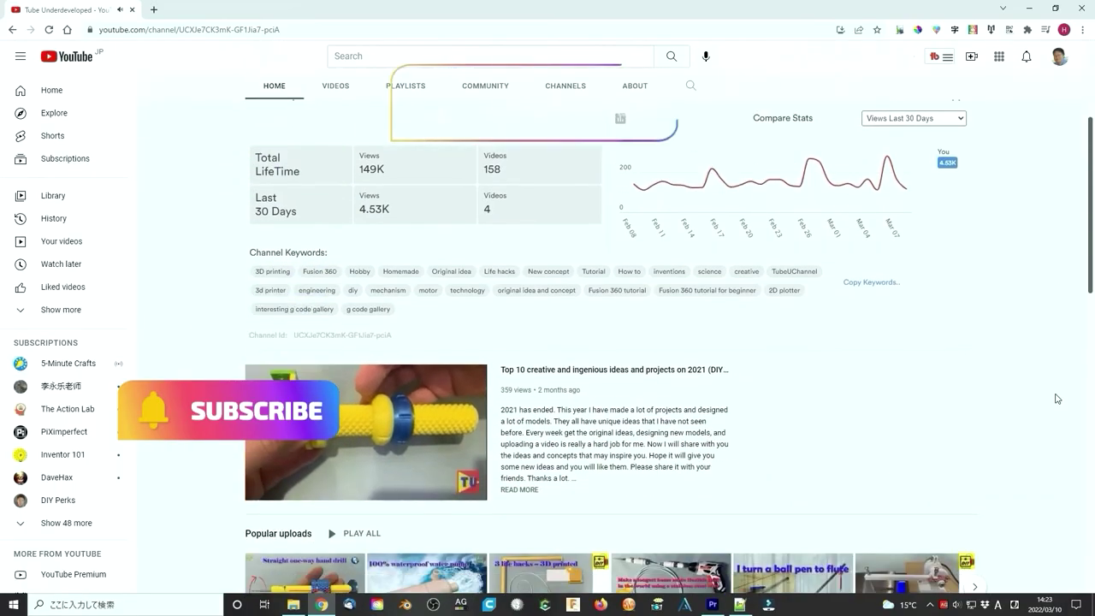
- Scroll down to Created playlists and open the full 'Others' playlist
scroll(1052, 396, down, 2)
scroll(1050, 396, down, 2)
scroll(1049, 396, down, 2)
scroll(1049, 396, down, 1)
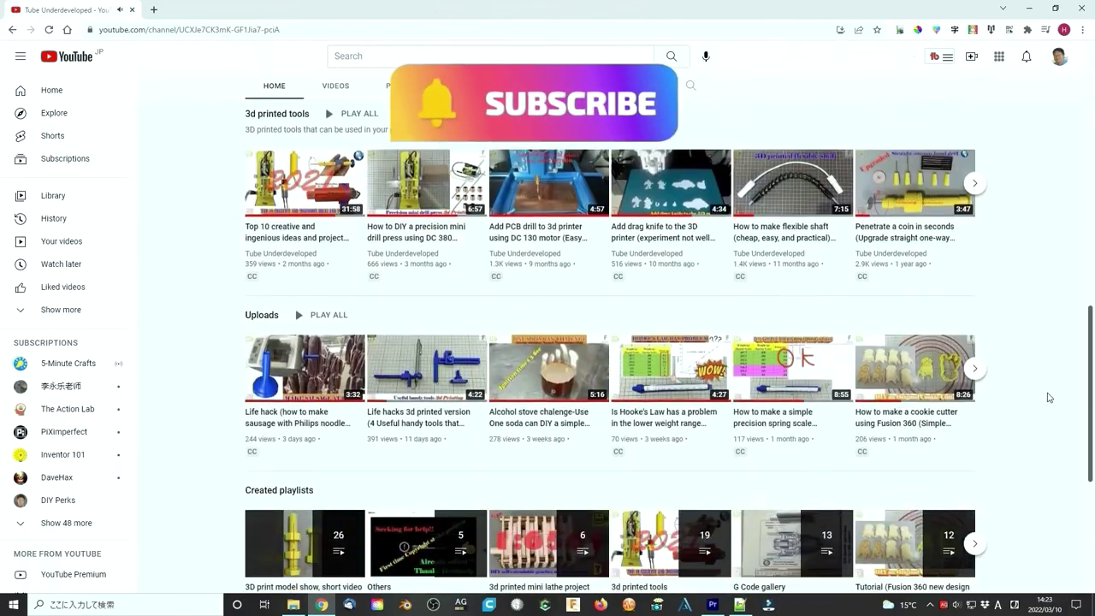
scroll(1048, 398, down, 1)
scroll(1048, 397, down, 2)
scroll(1047, 397, down, 1)
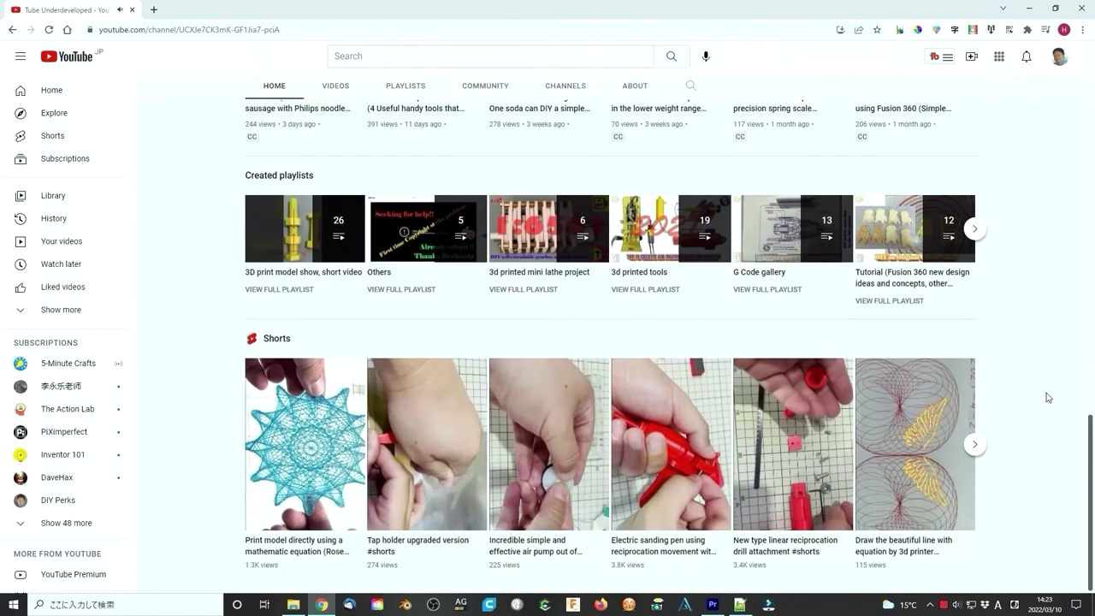
click(392, 290)
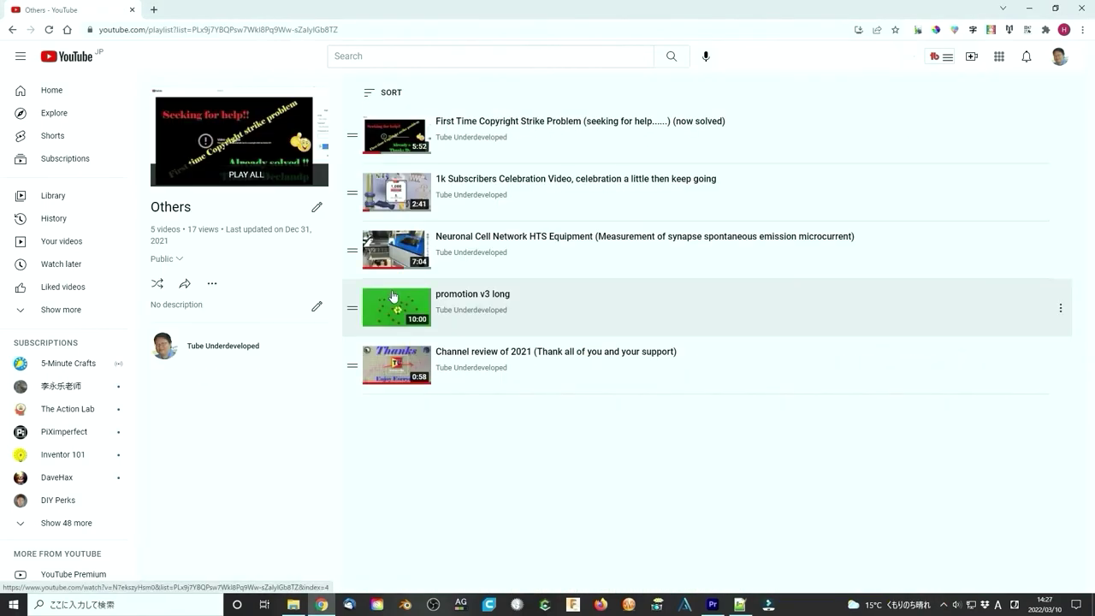